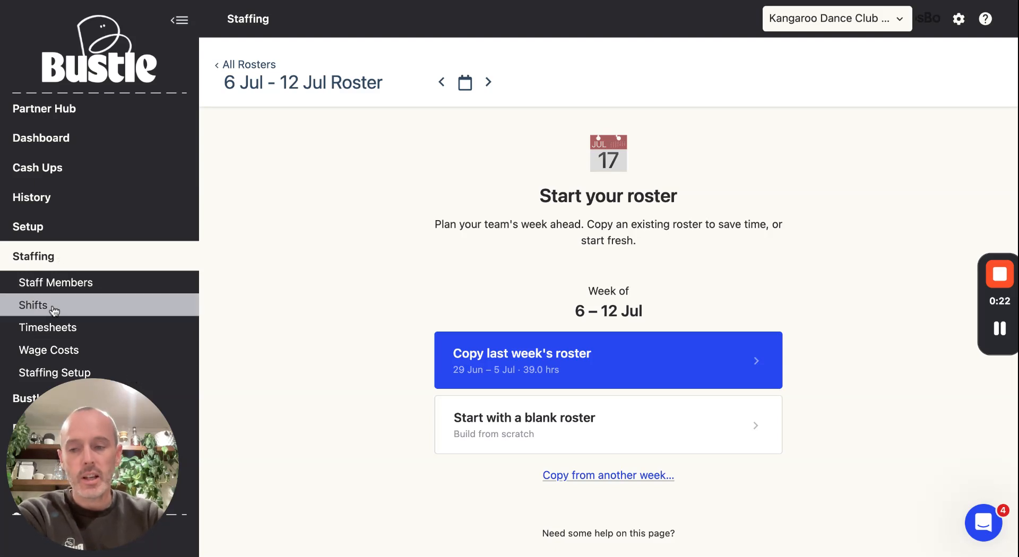
- Check the staff members list, and start a blank shift roster for the week of 6–12 Jul
click(53, 287)
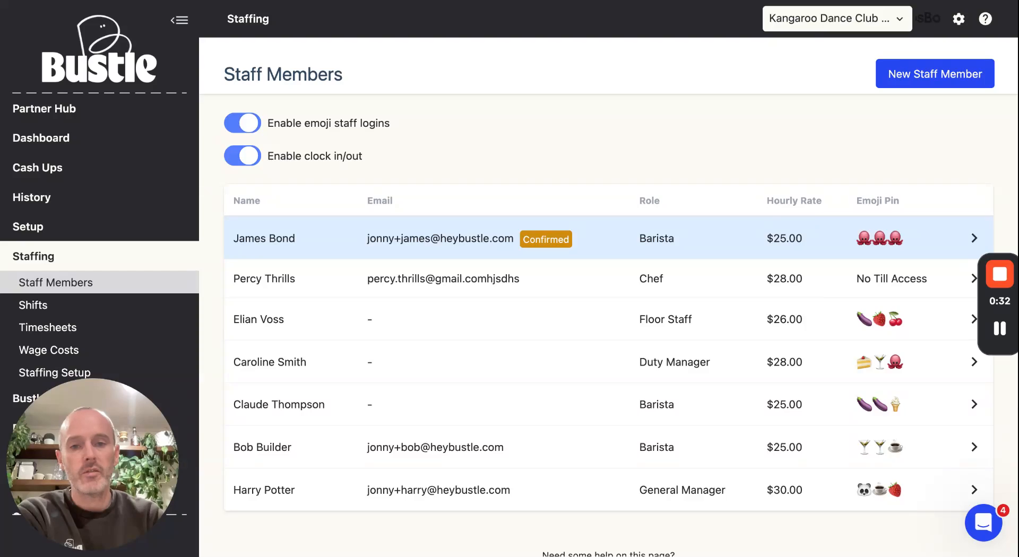
click(118, 305)
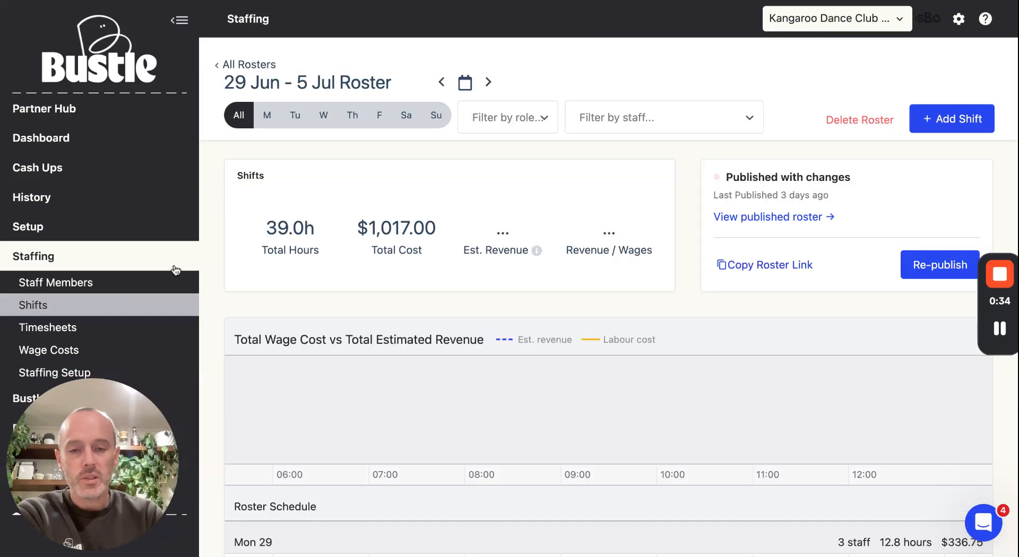
click(487, 83)
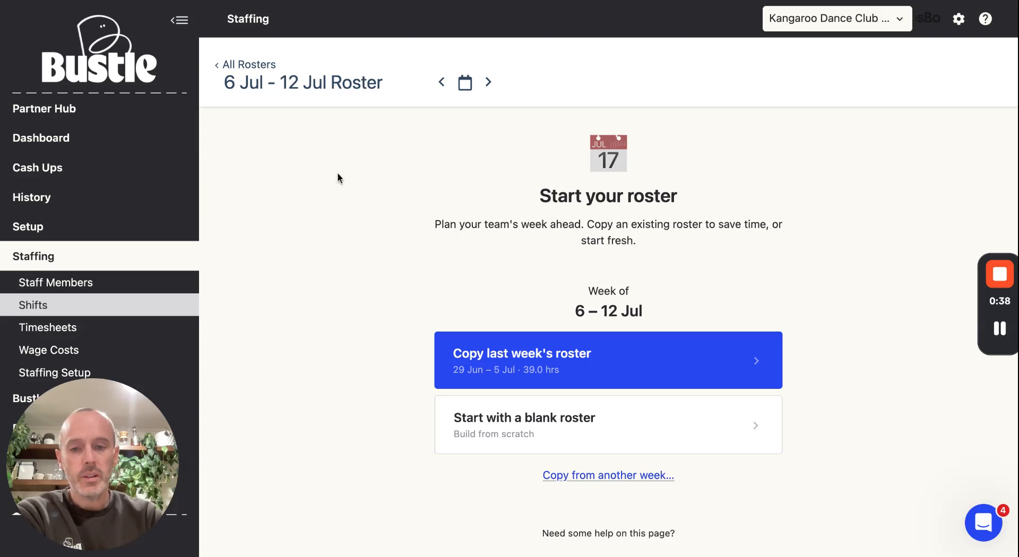
scroll(656, 234, down, 1)
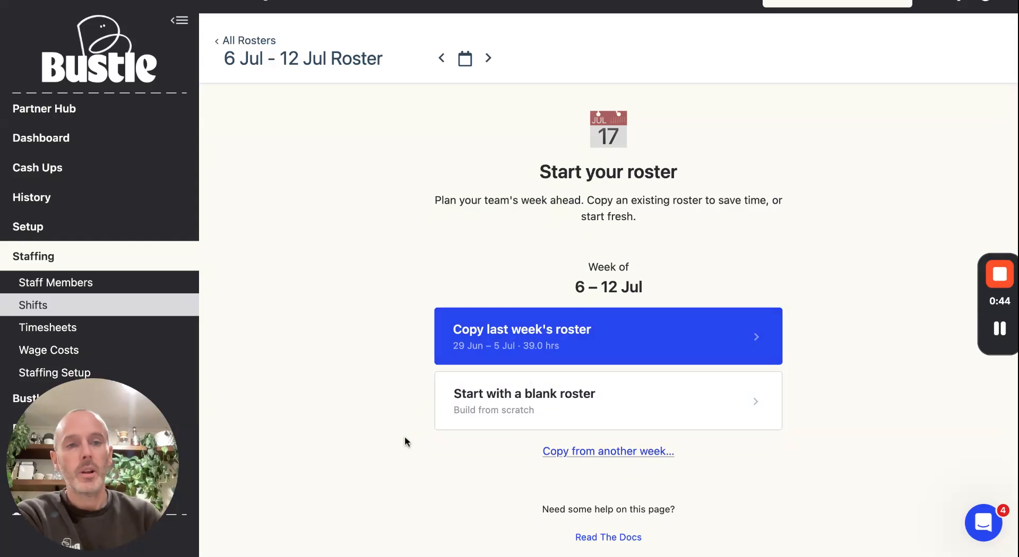
click(511, 409)
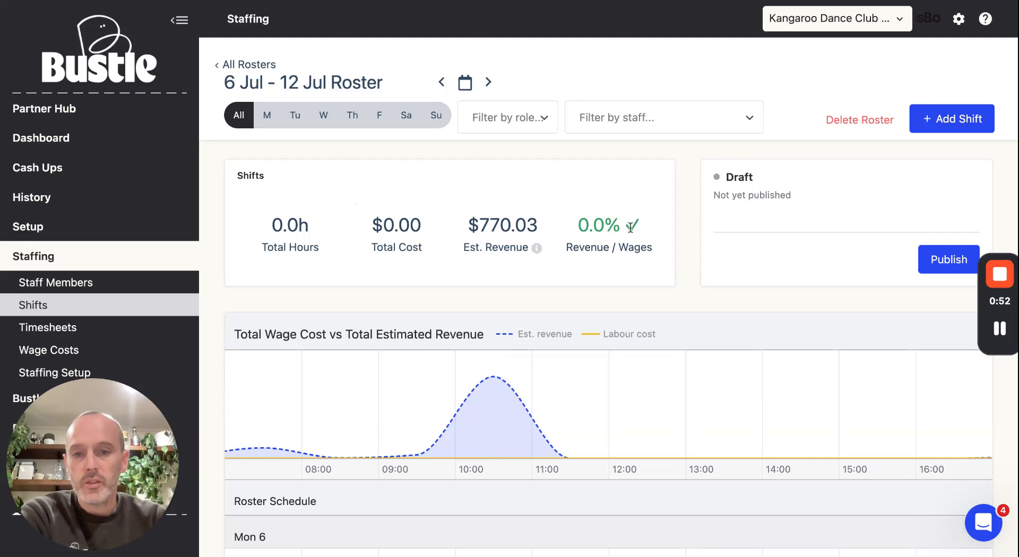
- Examine the week's estimated revenue and the hourly wage cost versus estimated revenue chart, including the 9am and 10am slots
triple_click(538, 228)
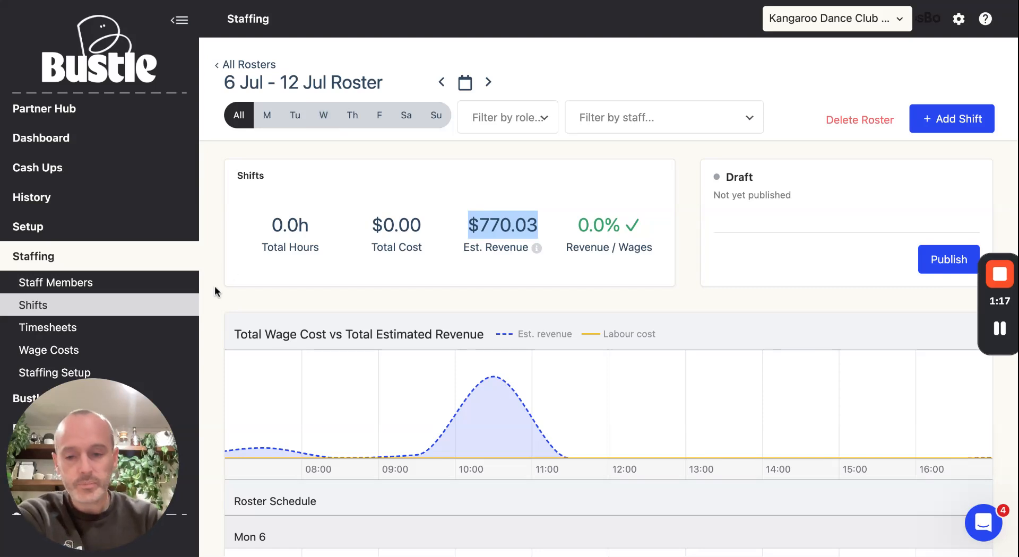
scroll(214, 286, down, 1)
mouse_move(439, 369)
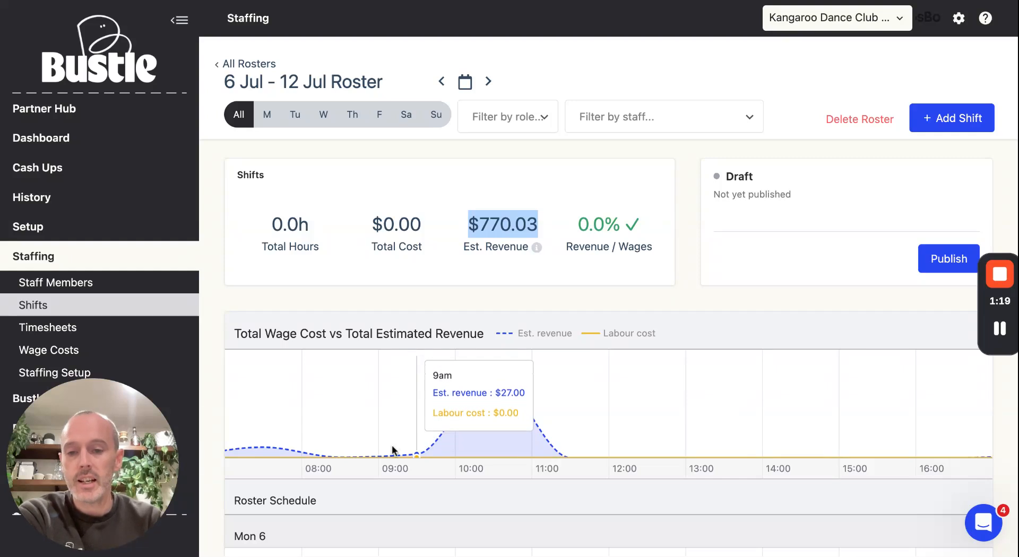
mouse_move(505, 429)
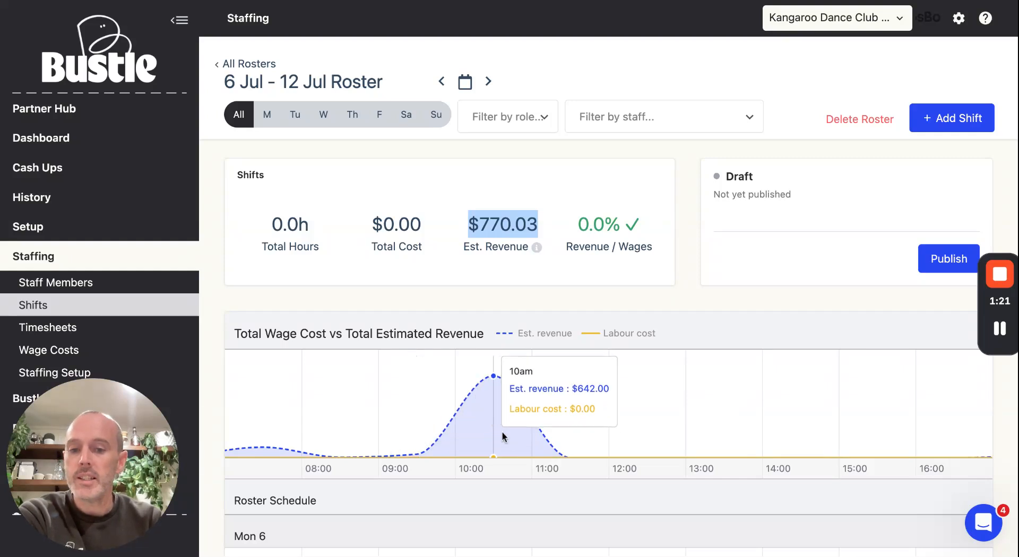
scroll(511, 430, down, 5)
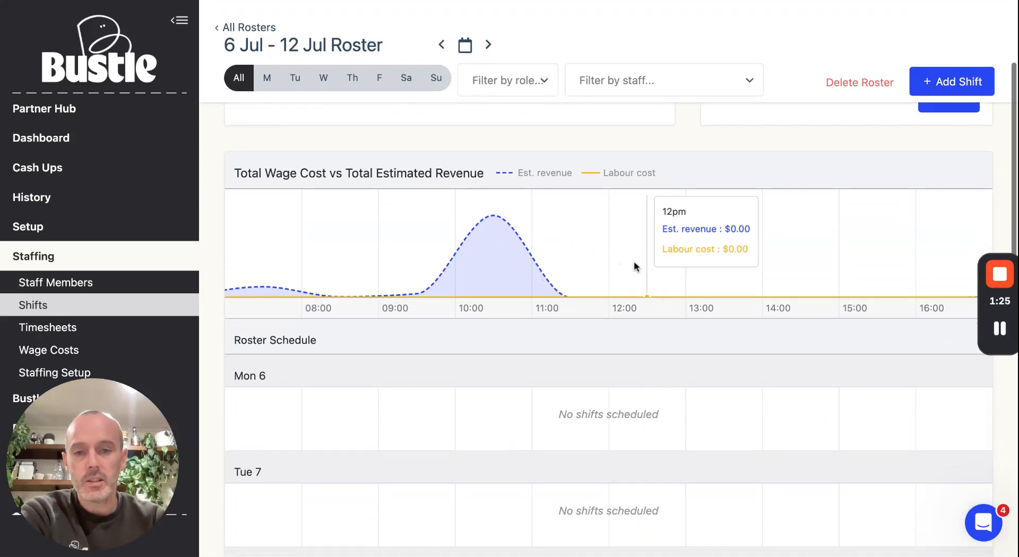
scroll(566, 264, up, 2)
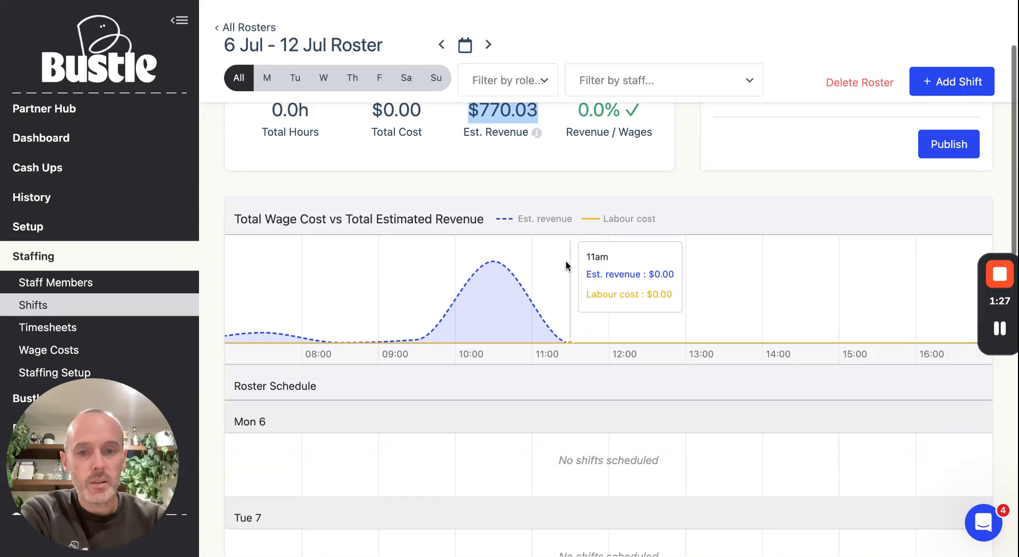
scroll(565, 259, up, 3)
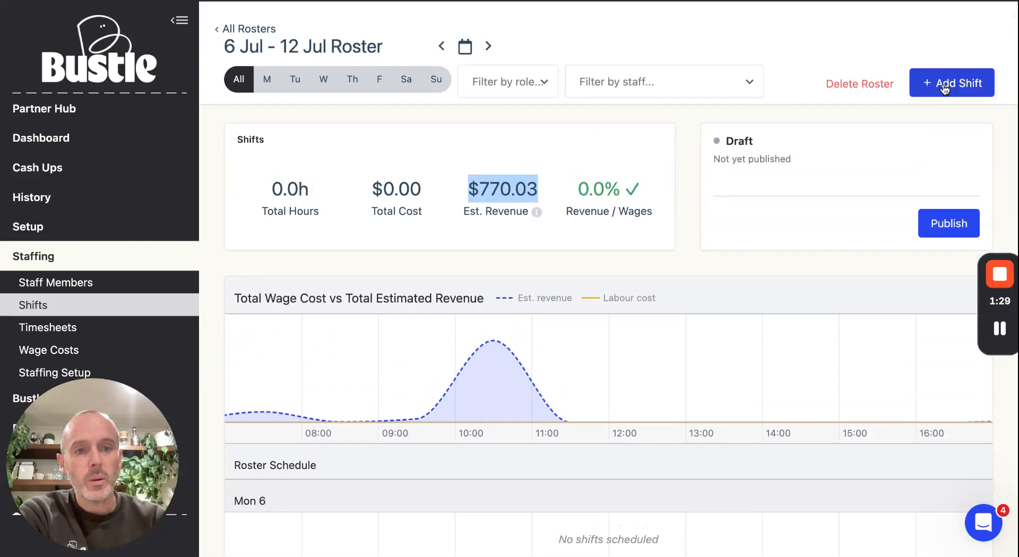
- Add a Monday shift from 7:00am to 1:00pm with the Duty Manager role and assign the staff member offered for it
click(943, 89)
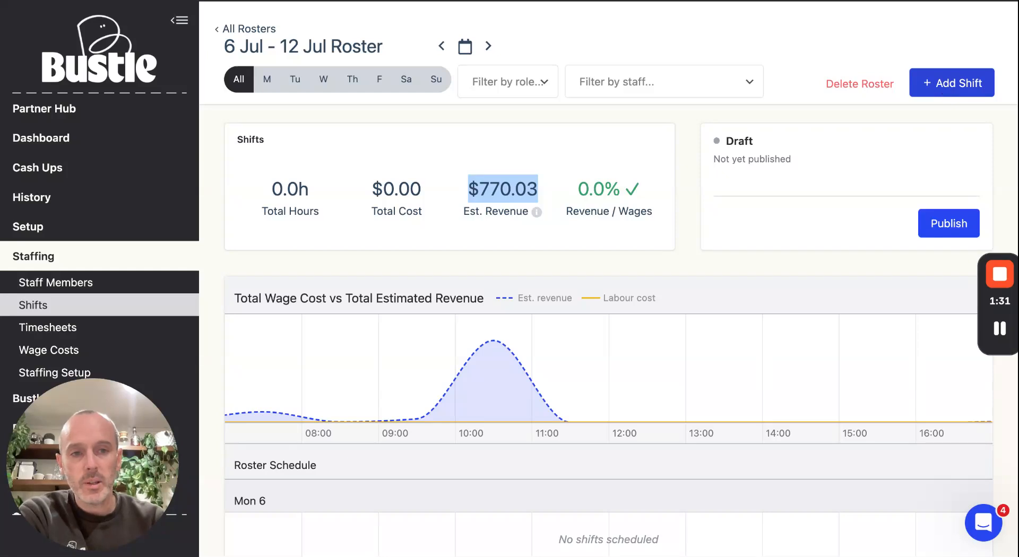
click(718, 178)
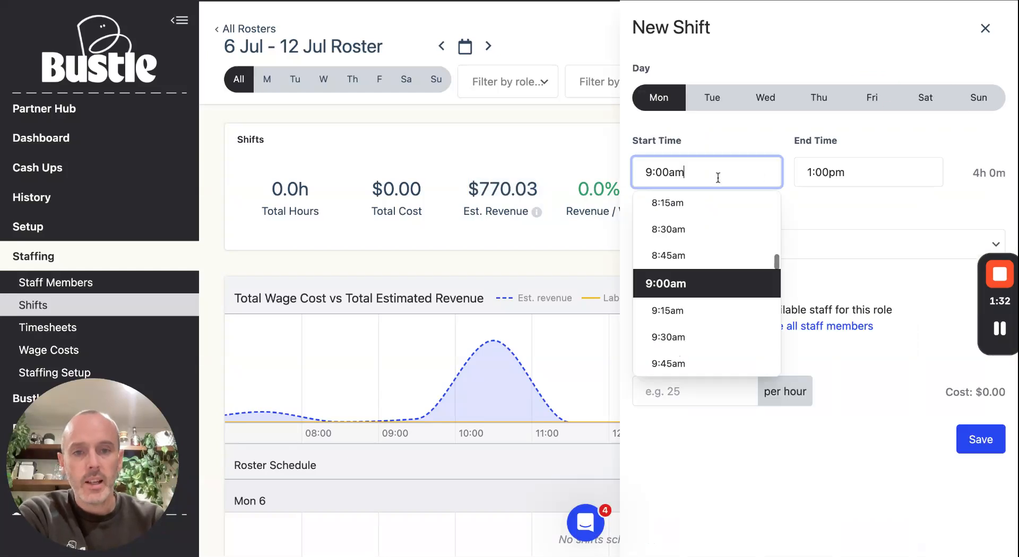
scroll(691, 225, up, 3)
click(686, 217)
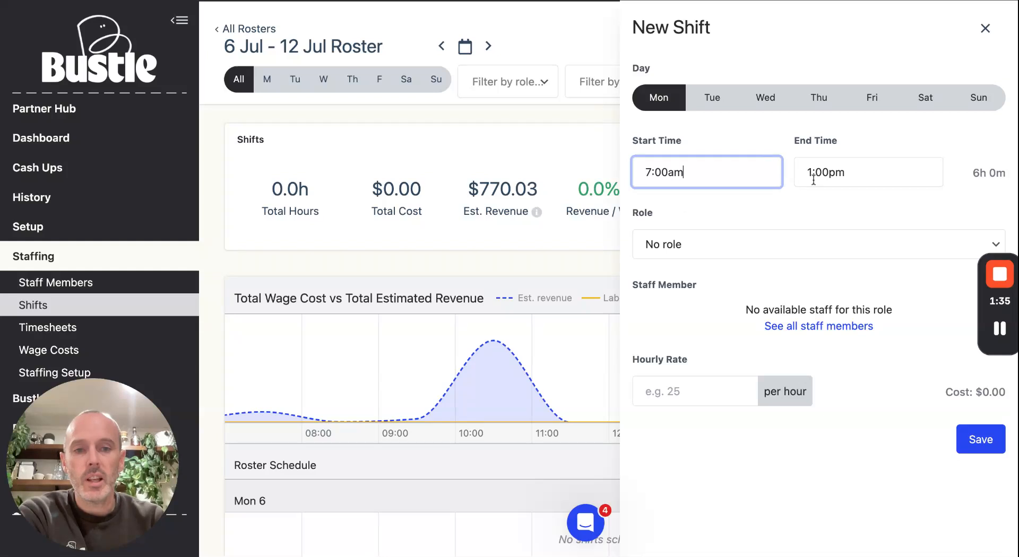
click(740, 252)
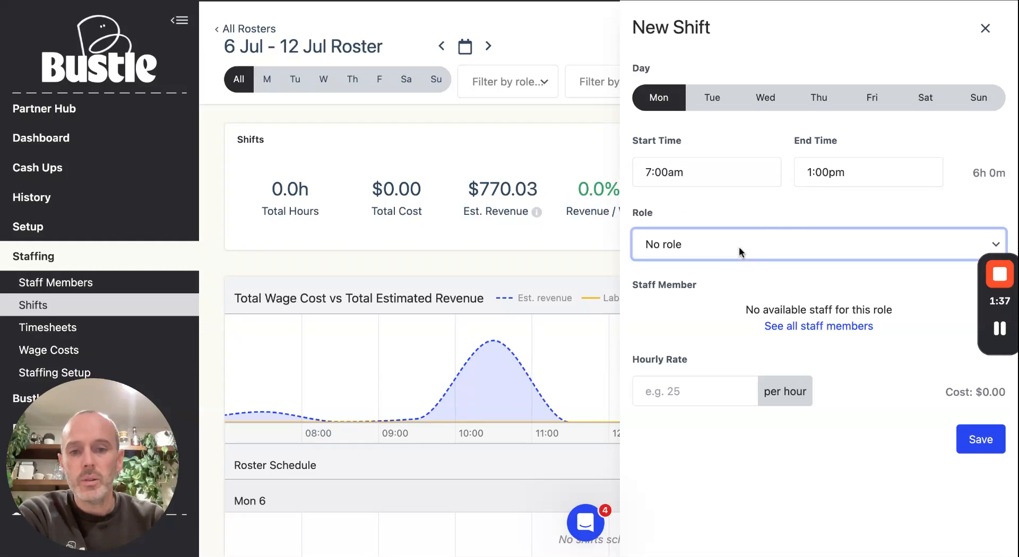
click(693, 320)
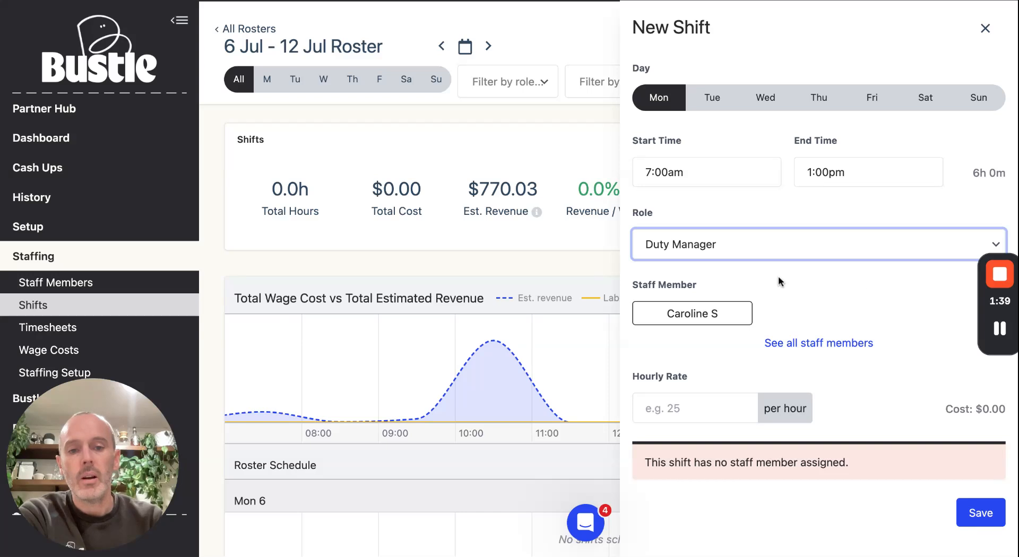
click(693, 318)
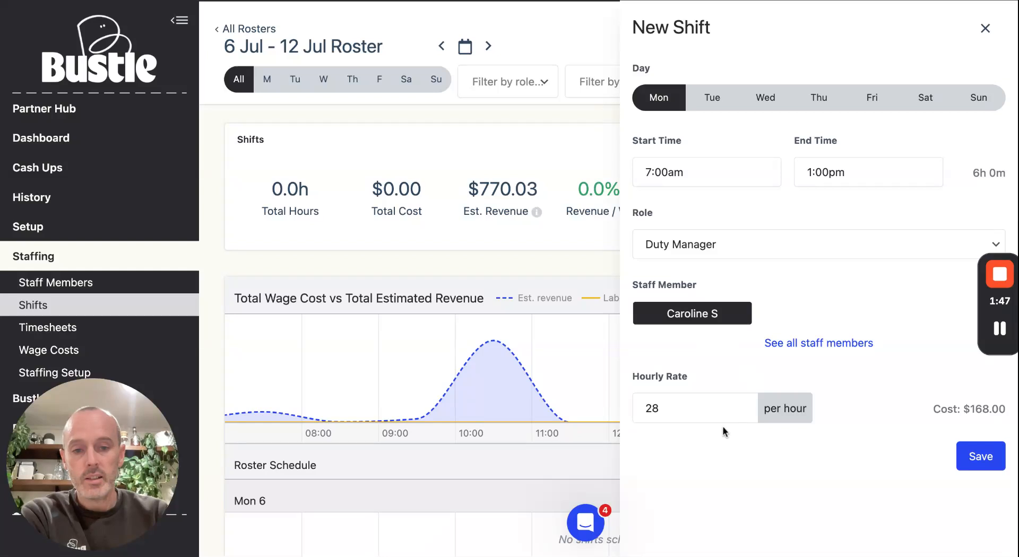
click(981, 457)
- Draw a 9:00am to 12:00pm shift on Monday's schedule, set the role to Barista, and assign the first listed barista
scroll(462, 421, down, 3)
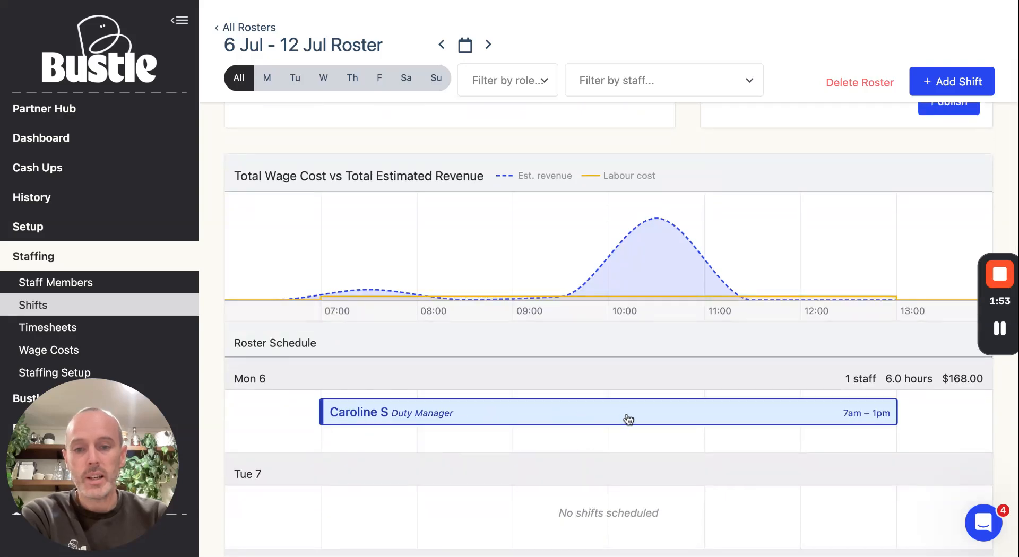
drag(519, 439, 801, 440)
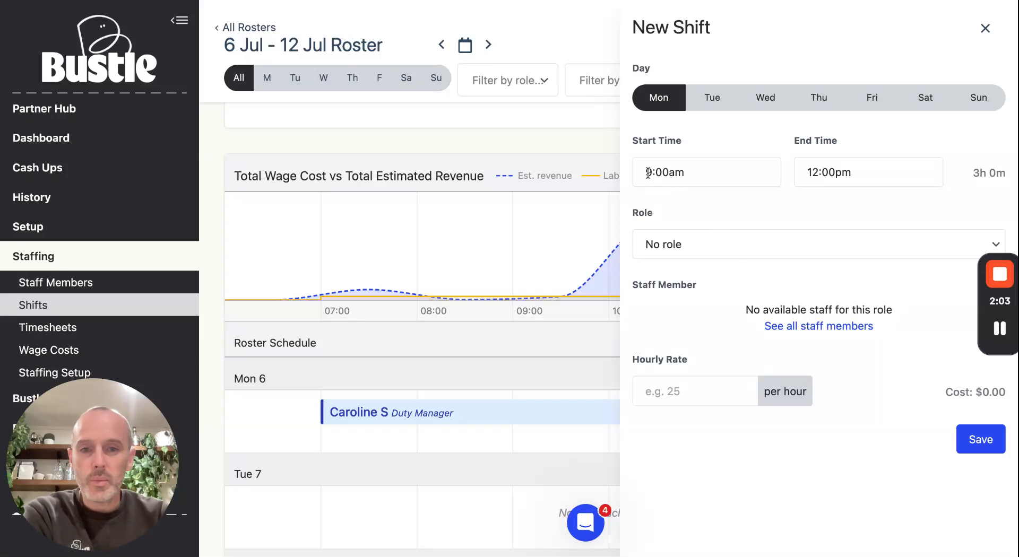
click(756, 245)
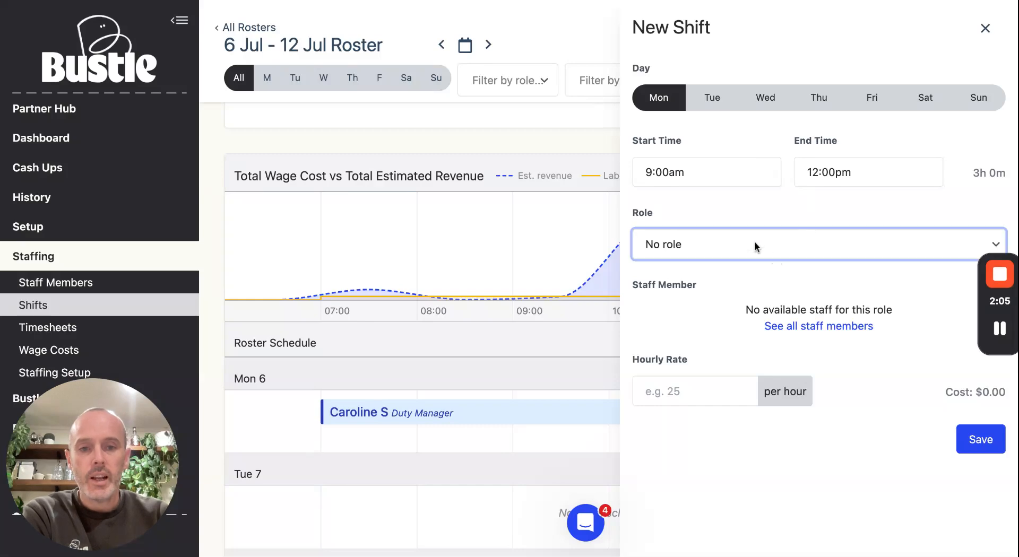
click(700, 283)
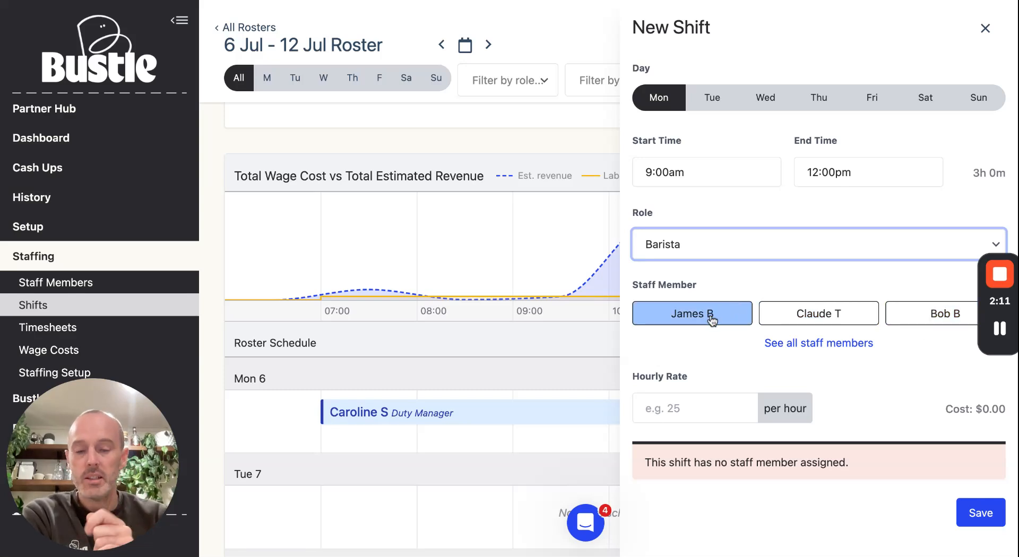
click(692, 313)
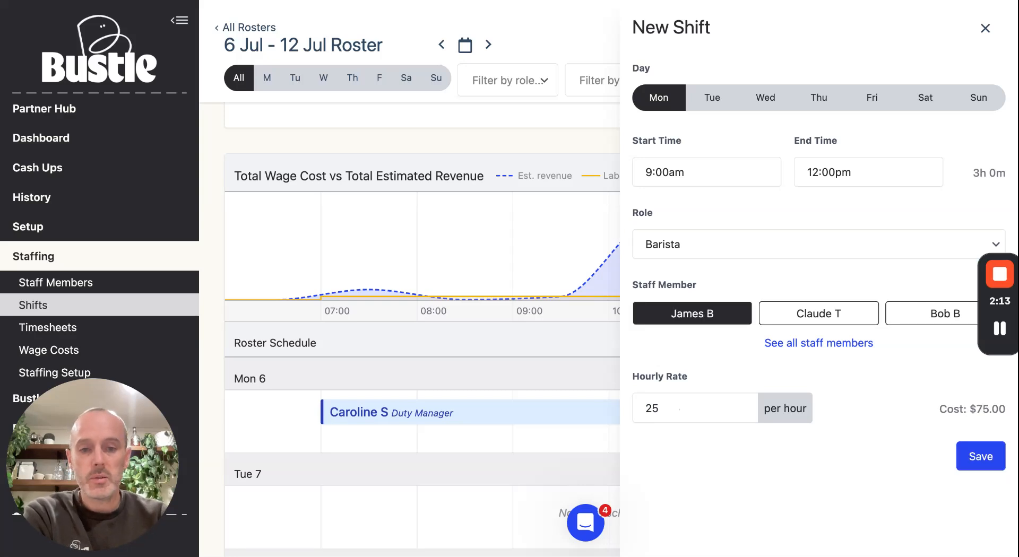
click(977, 457)
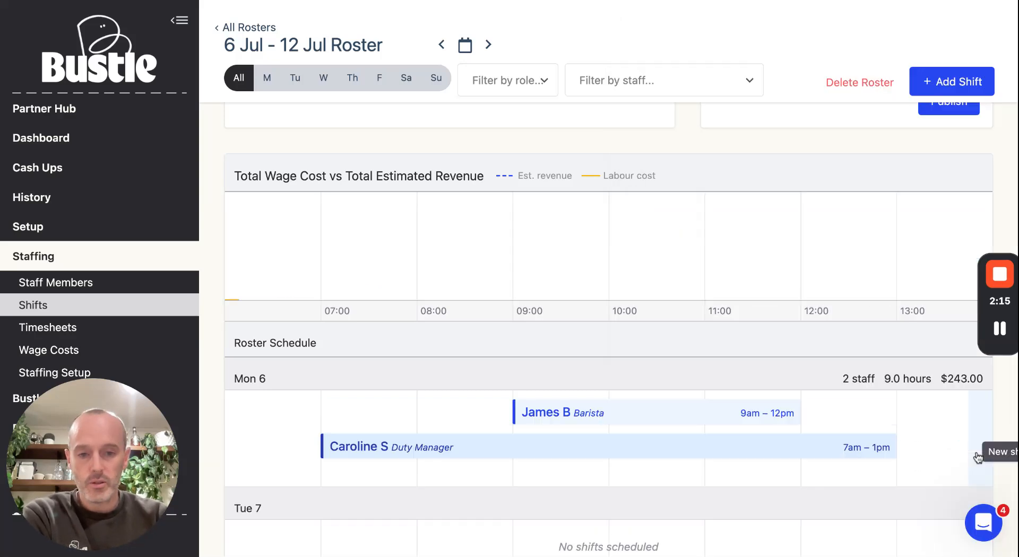
- Compare labour cost with estimated revenue for the 7am and 10am slots in the chart
mouse_move(535, 296)
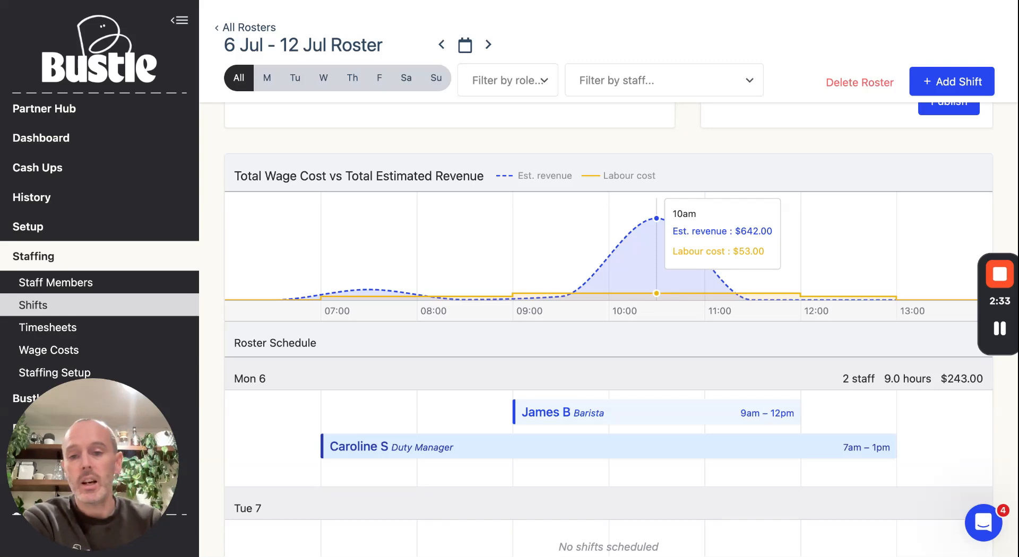
mouse_move(377, 268)
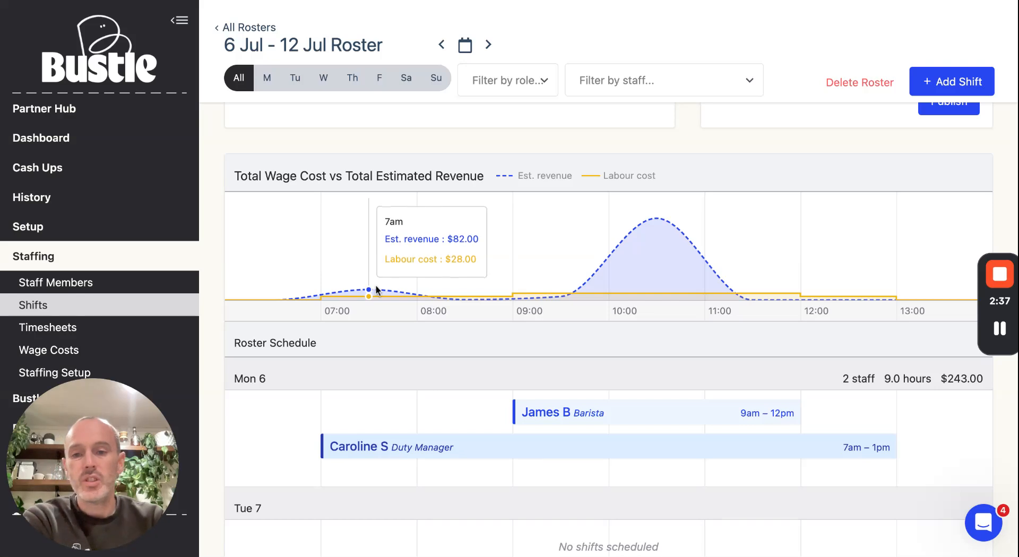
mouse_move(664, 248)
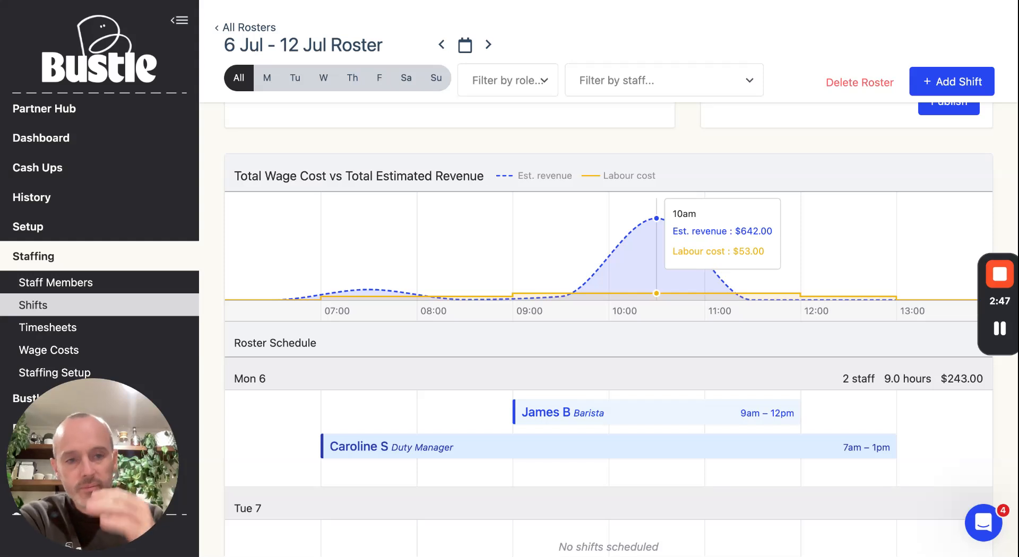
- Reassign Monday's 9am–12pm Barista shift to the second listed barista
scroll(662, 268, down, 3)
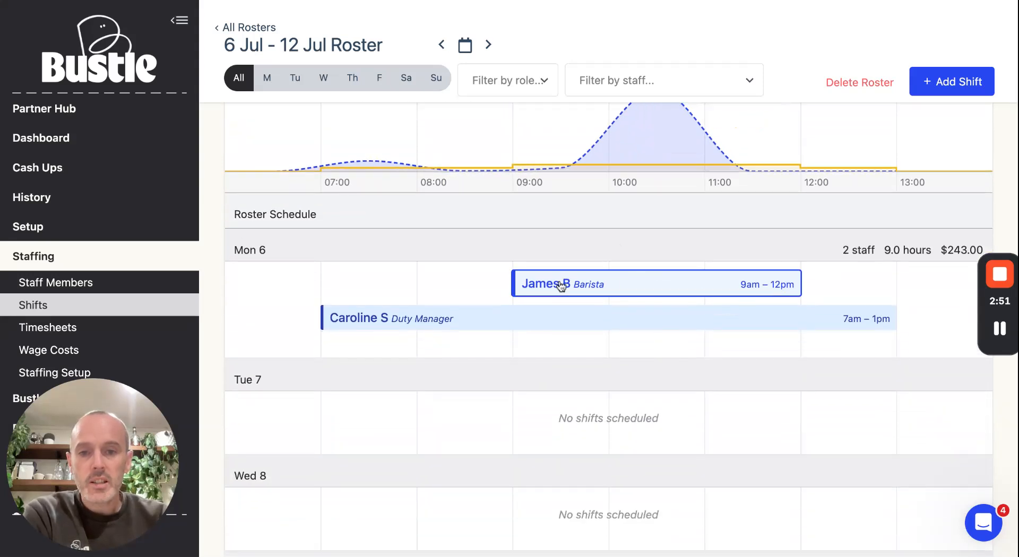
click(561, 286)
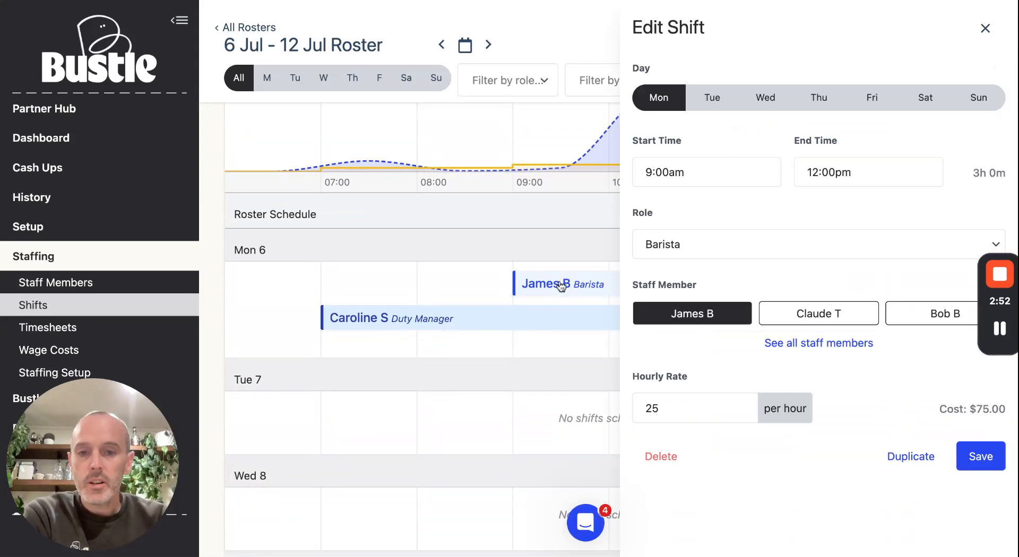
click(837, 314)
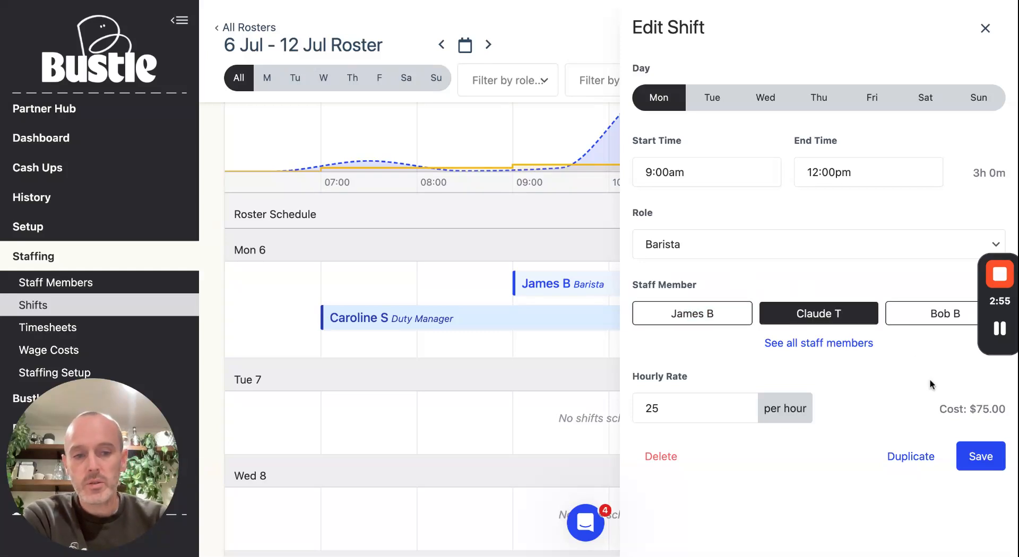
click(981, 457)
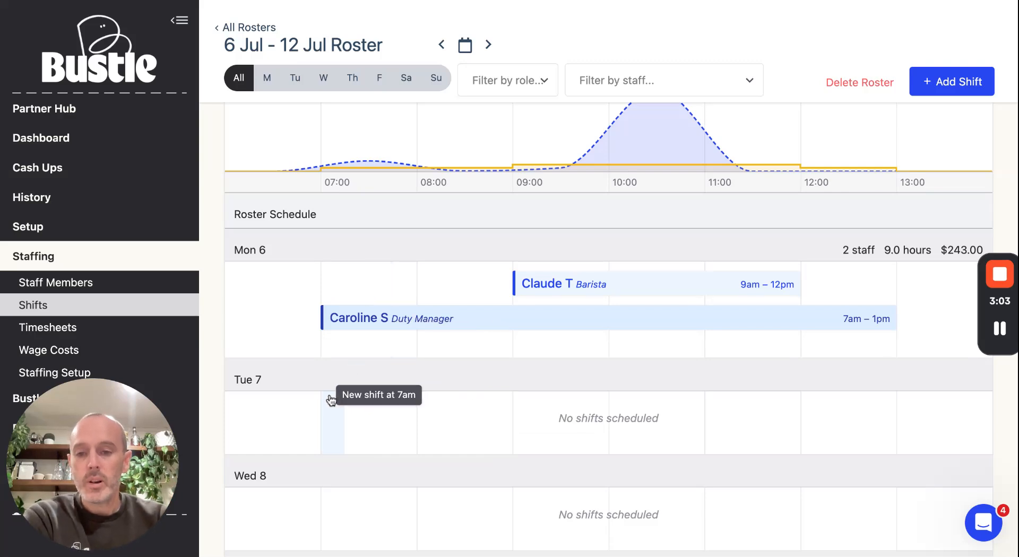
- Duplicate Monday's 7am–1pm Duty Manager shift to Tuesday
click(427, 325)
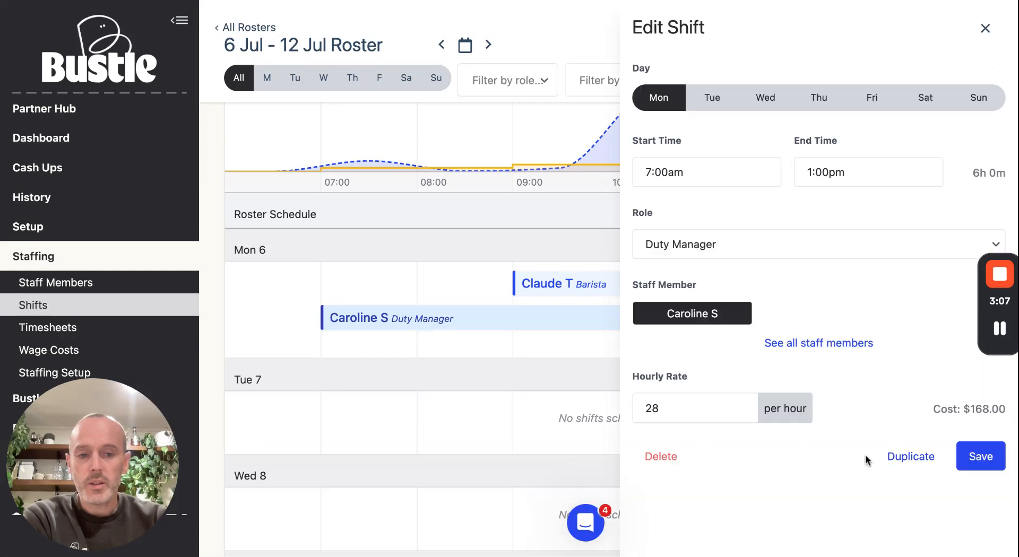
click(912, 464)
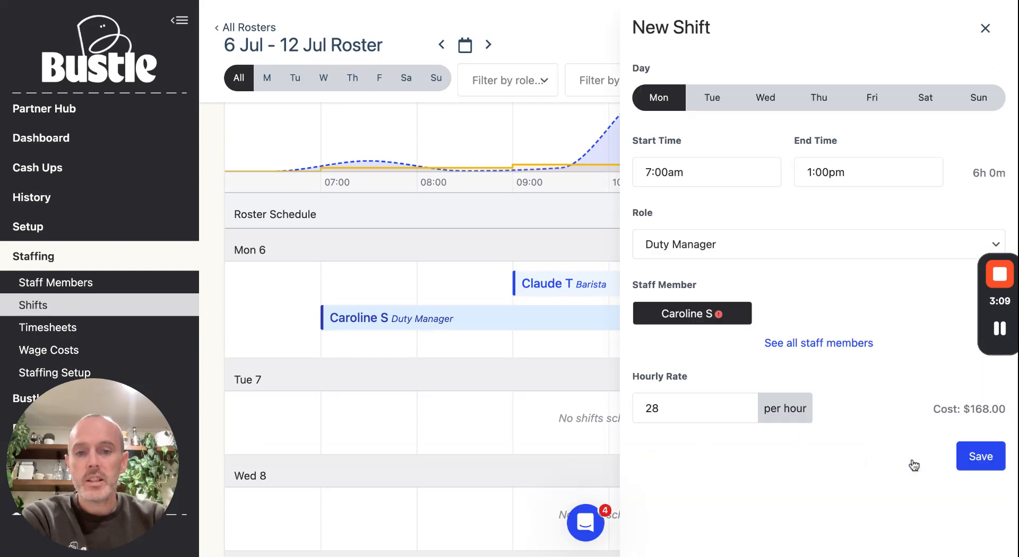
click(714, 99)
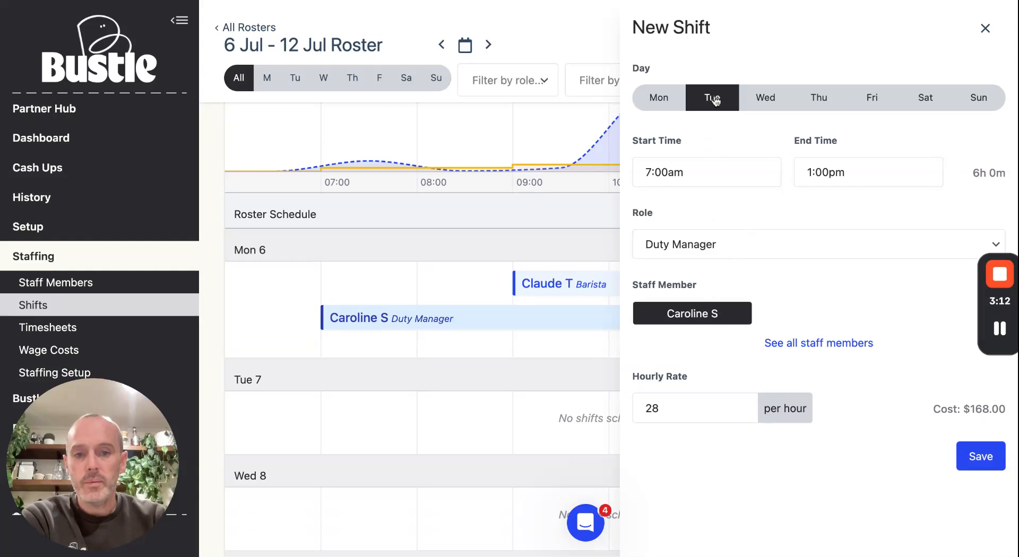
click(965, 453)
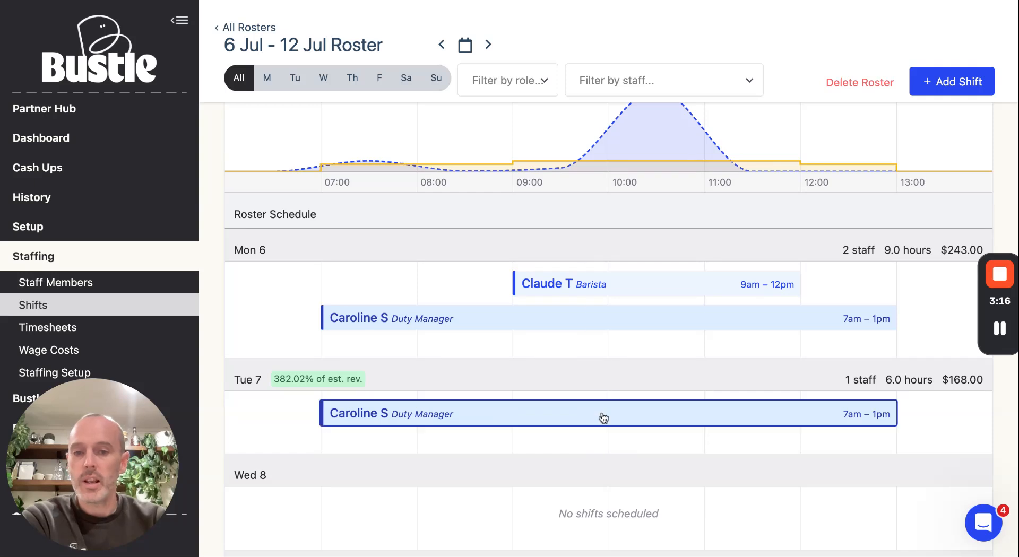
- Duplicate Monday's 9am–12pm Barista shift to Tuesday and assign the copy to the first listed barista
click(547, 288)
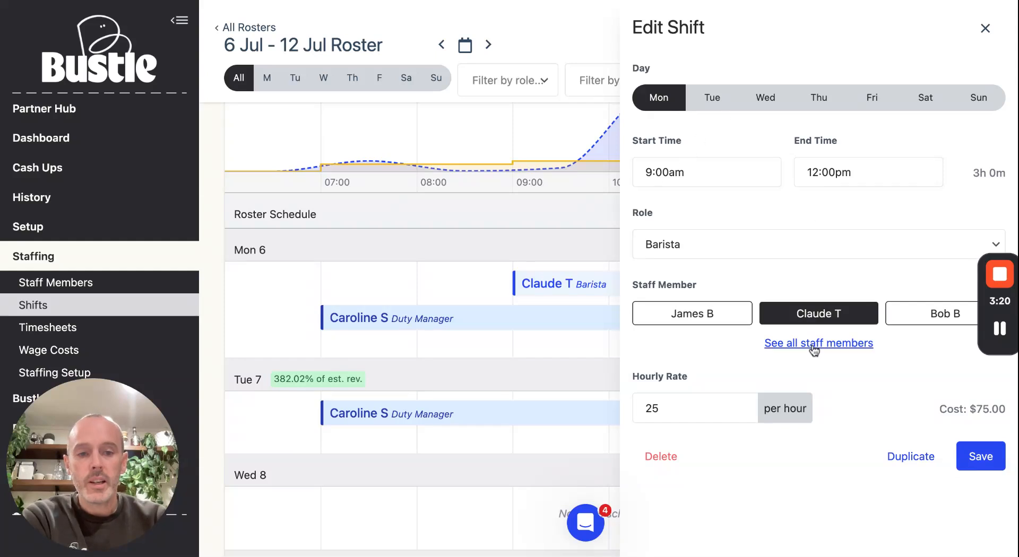
click(900, 457)
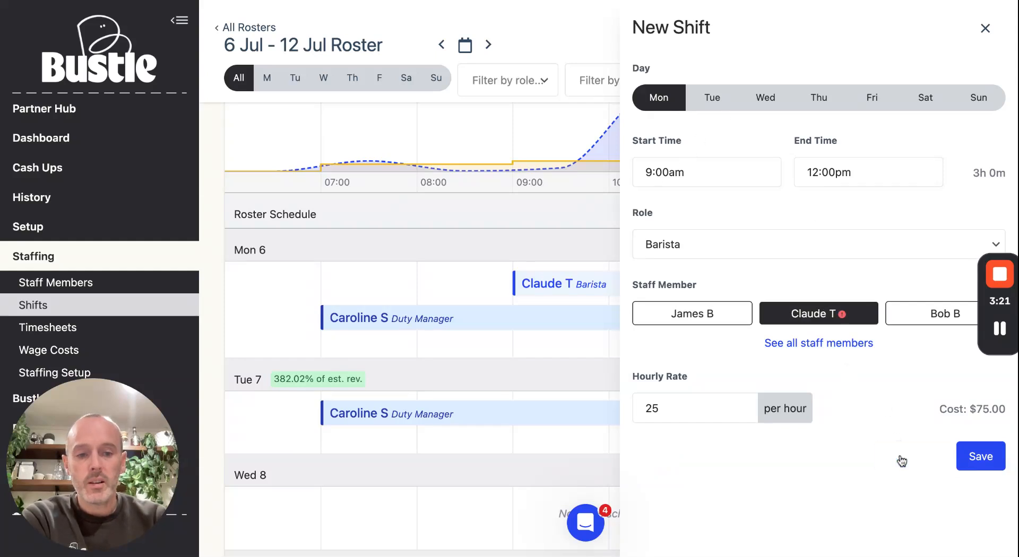
click(712, 99)
click(696, 316)
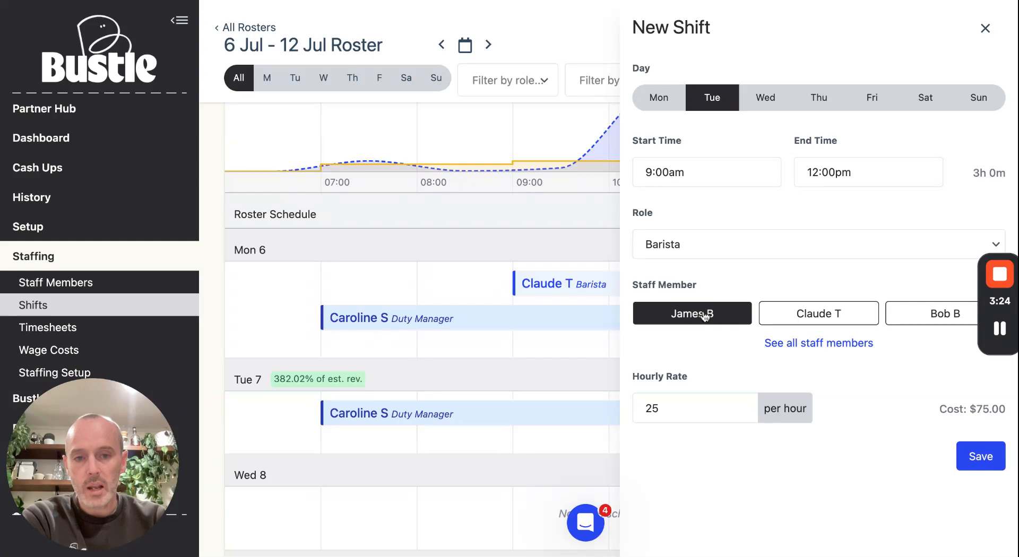
click(979, 459)
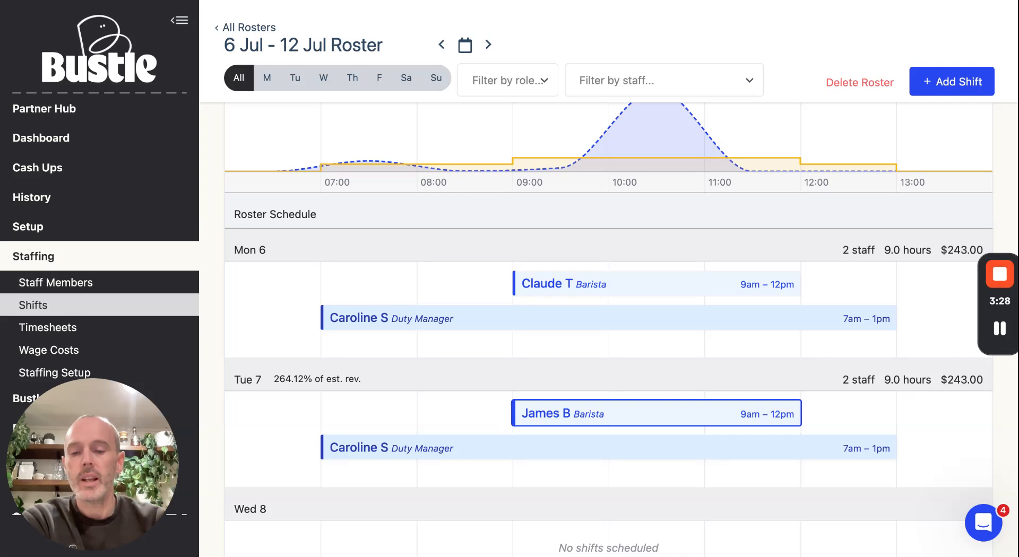
- Review Monday's total wage cost and Tuesday's labour cost as a percentage of estimated revenue in the schedule
scroll(608, 329, down, 3)
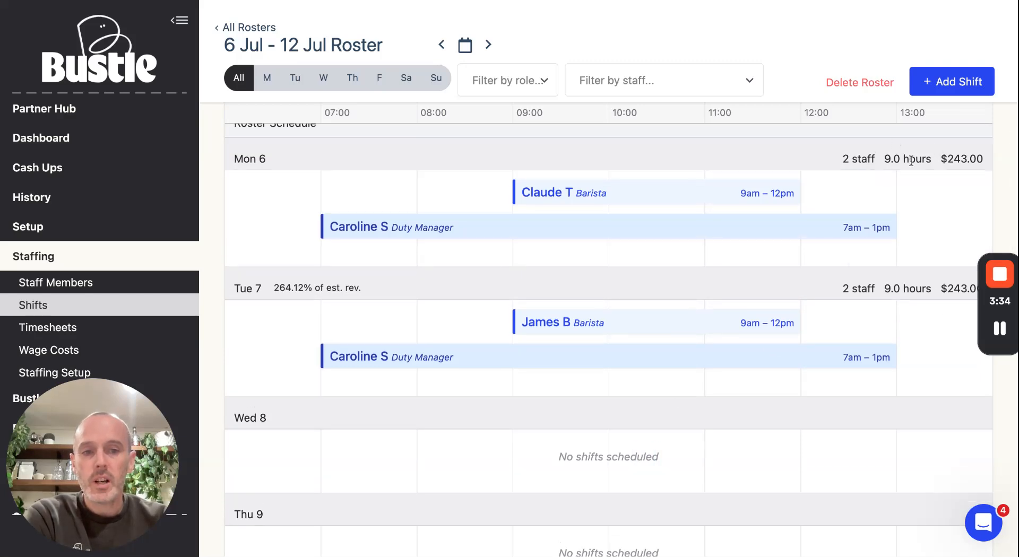
drag(940, 160, 971, 160)
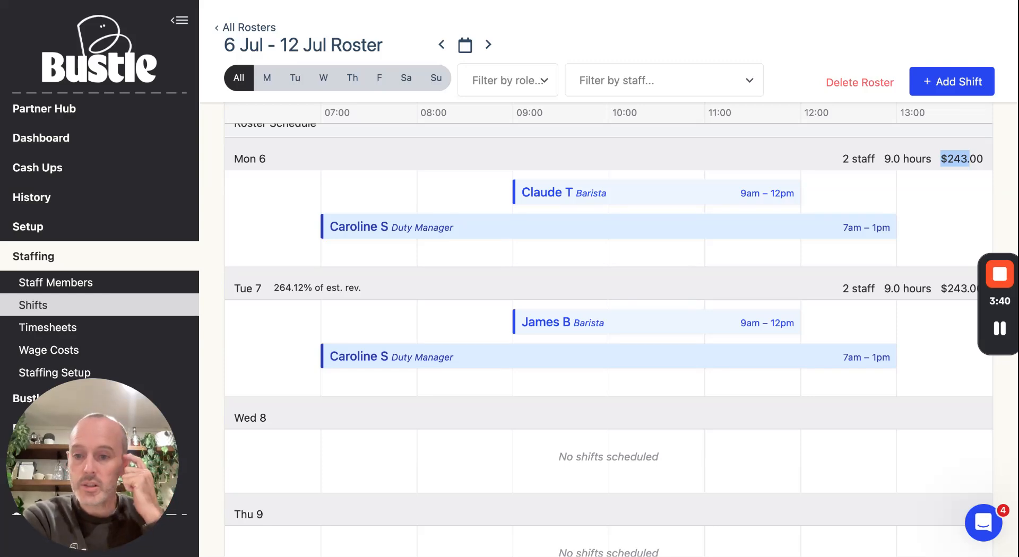
scroll(594, 234, up, 2)
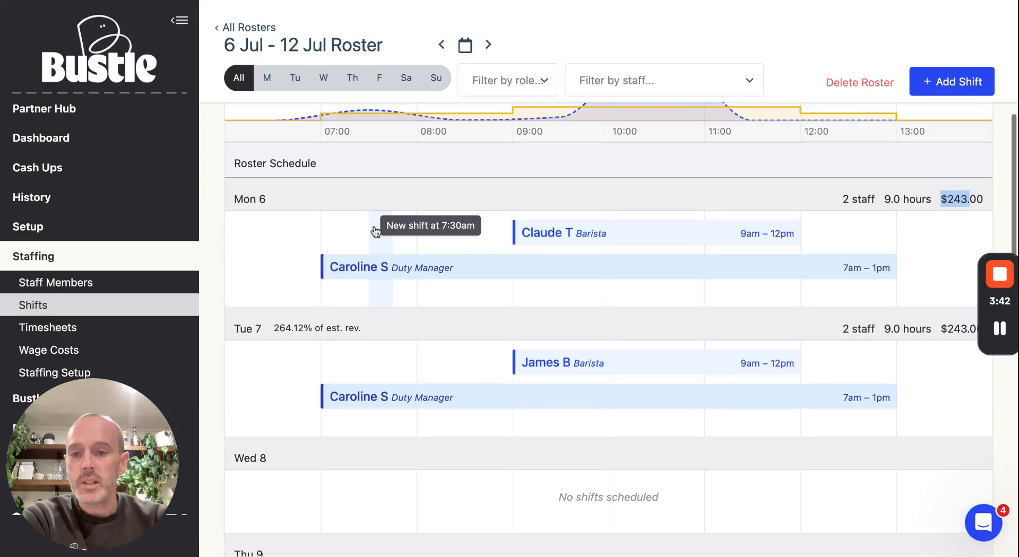
double_click(300, 327)
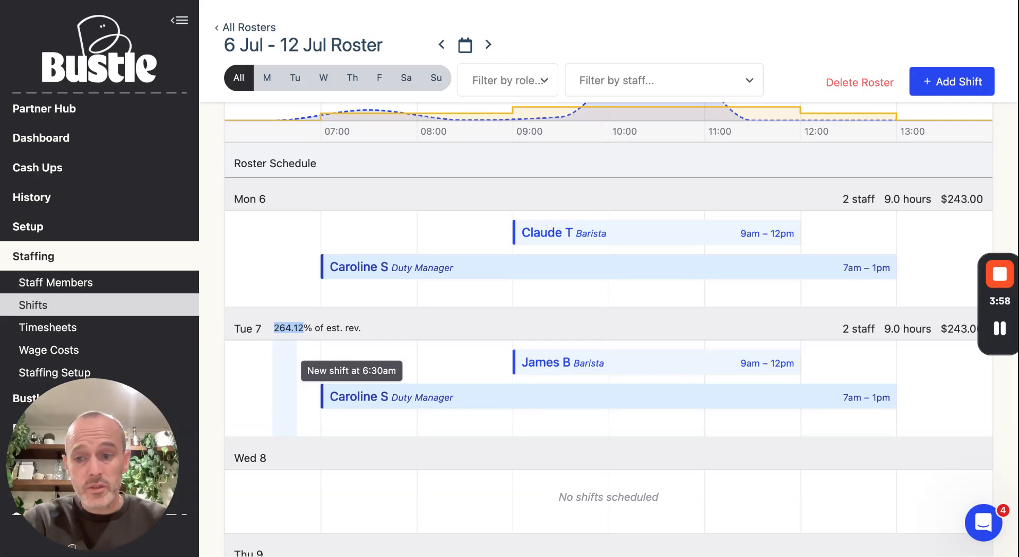
- Show only Tuesday in the roster and compare its labour cost with estimated revenue, including the 10am slot
scroll(300, 177, up, 3)
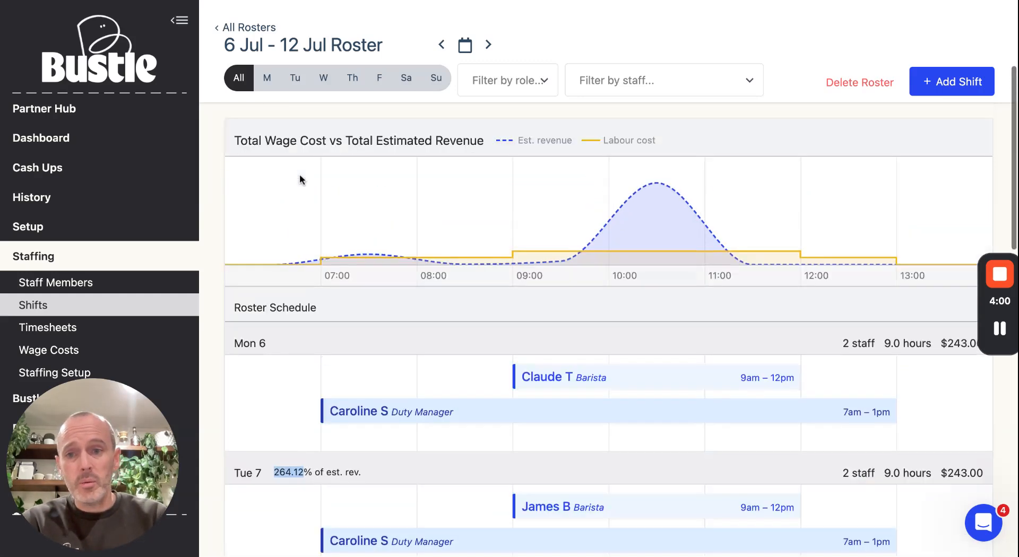
click(295, 78)
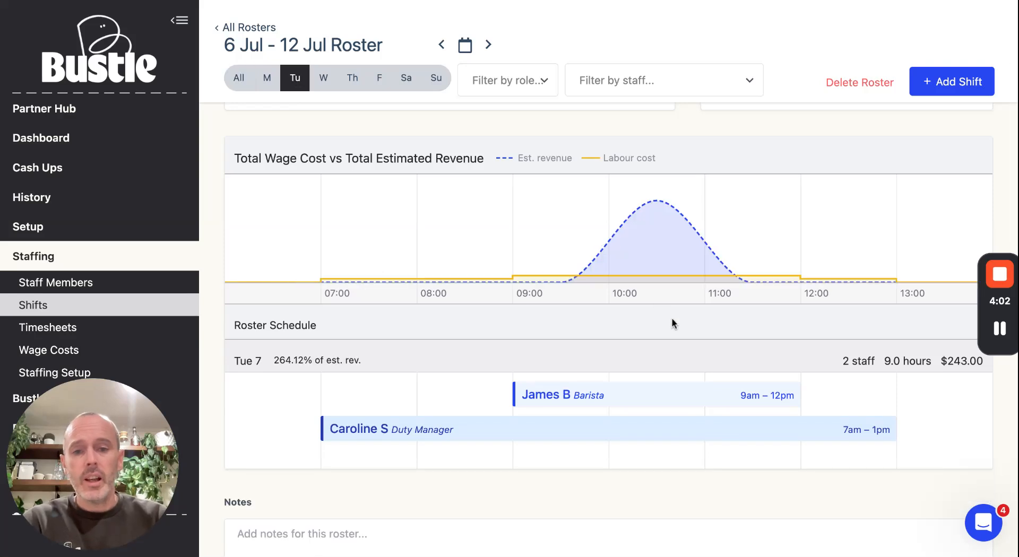
mouse_move(658, 239)
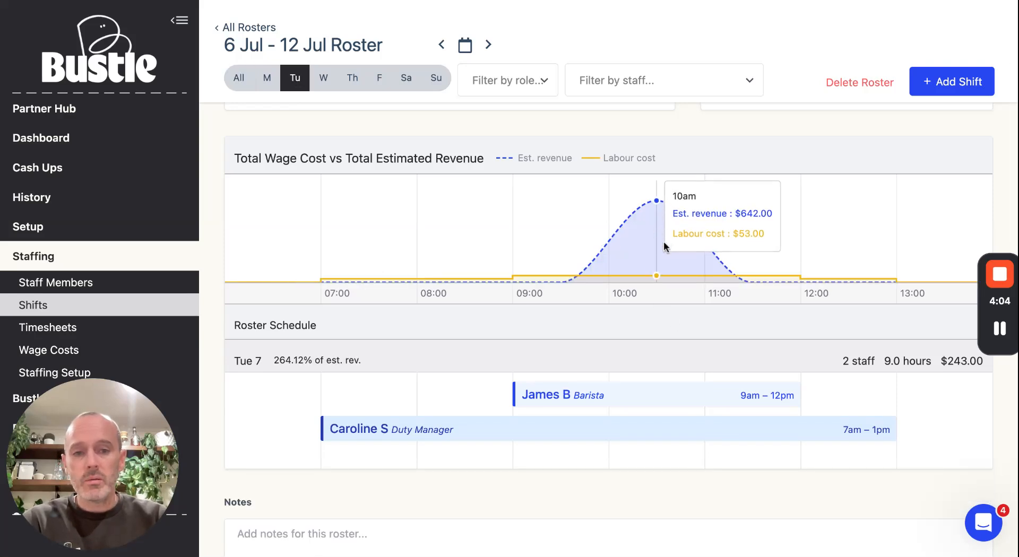
scroll(658, 248, down, 3)
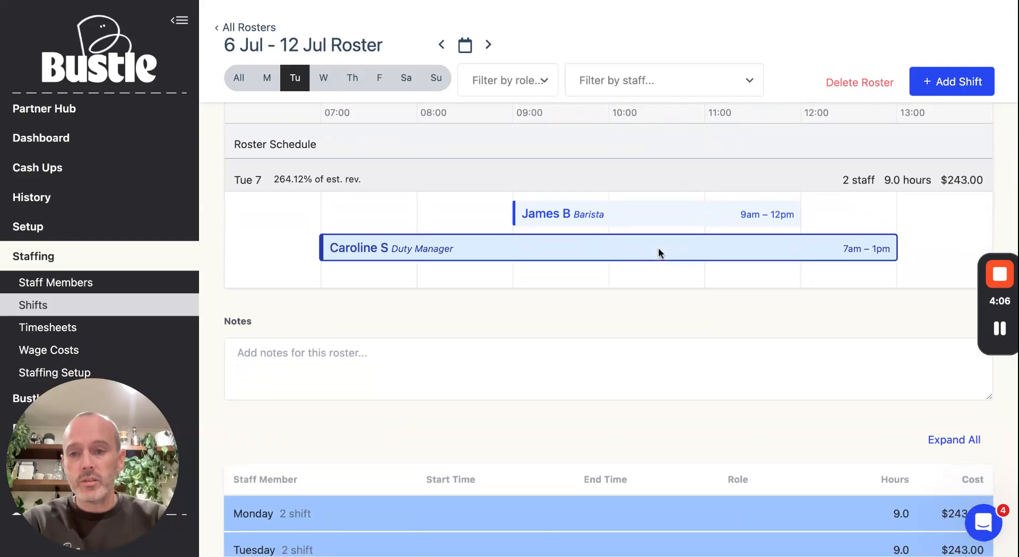
scroll(658, 247, up, 1)
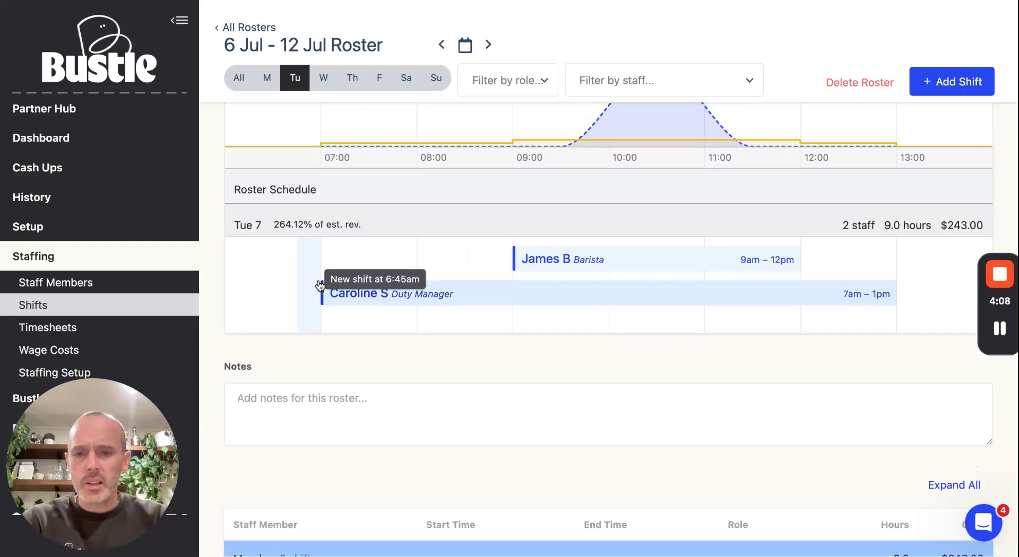
scroll(403, 313, up, 1)
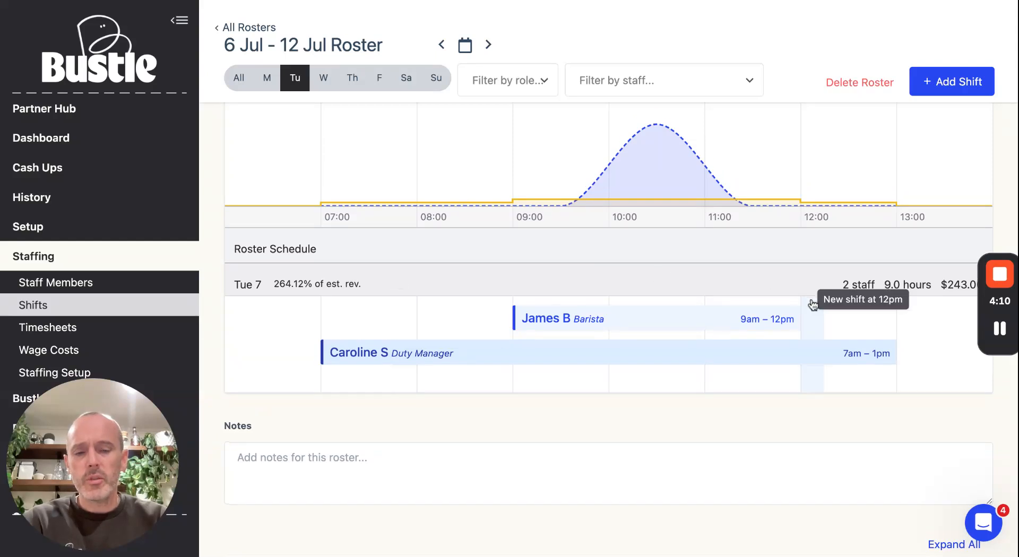
scroll(814, 300, up, 1)
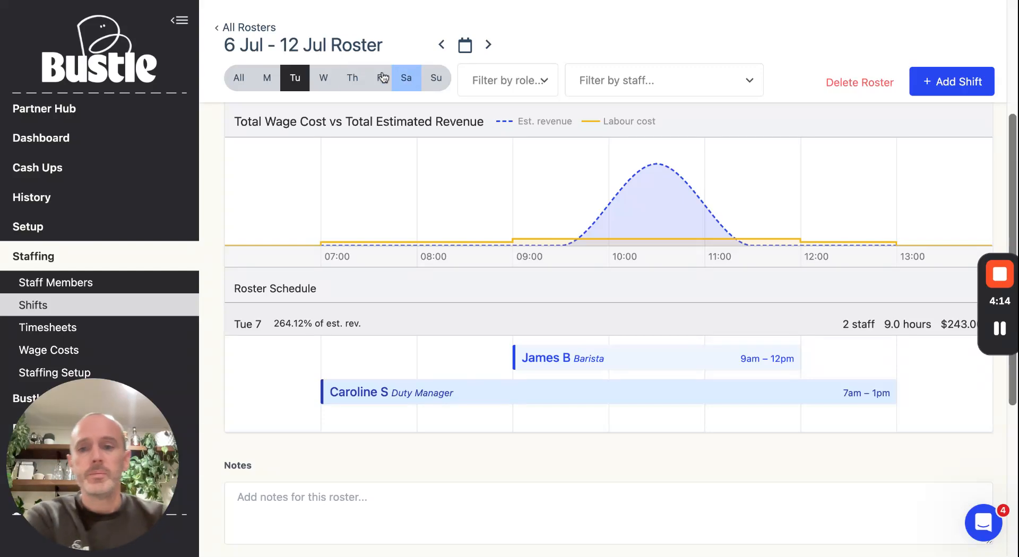
scroll(313, 119, up, 4)
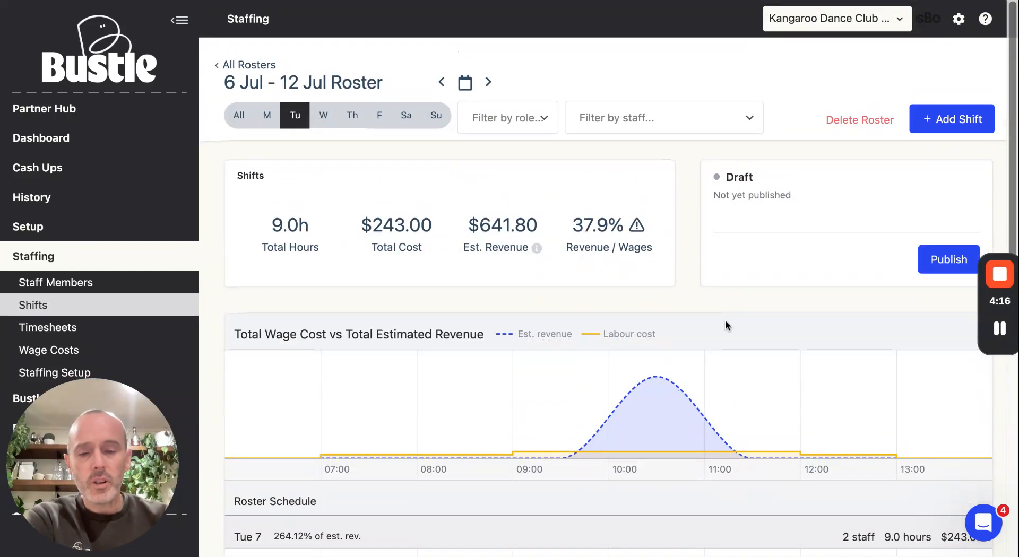
- Publish the 6–12 Jul roster after checking which staff will and will not be emailed their shifts
click(944, 268)
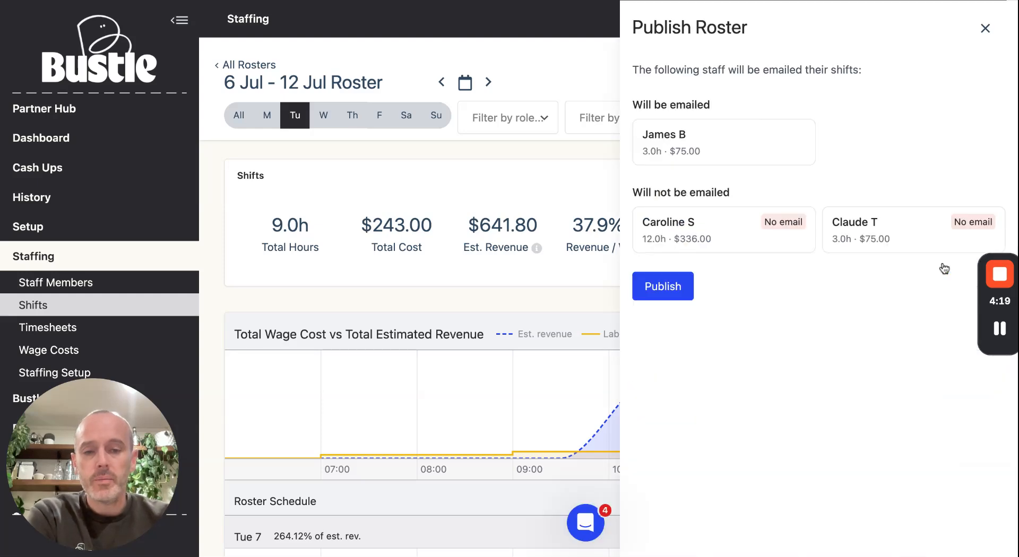
triple_click(696, 135)
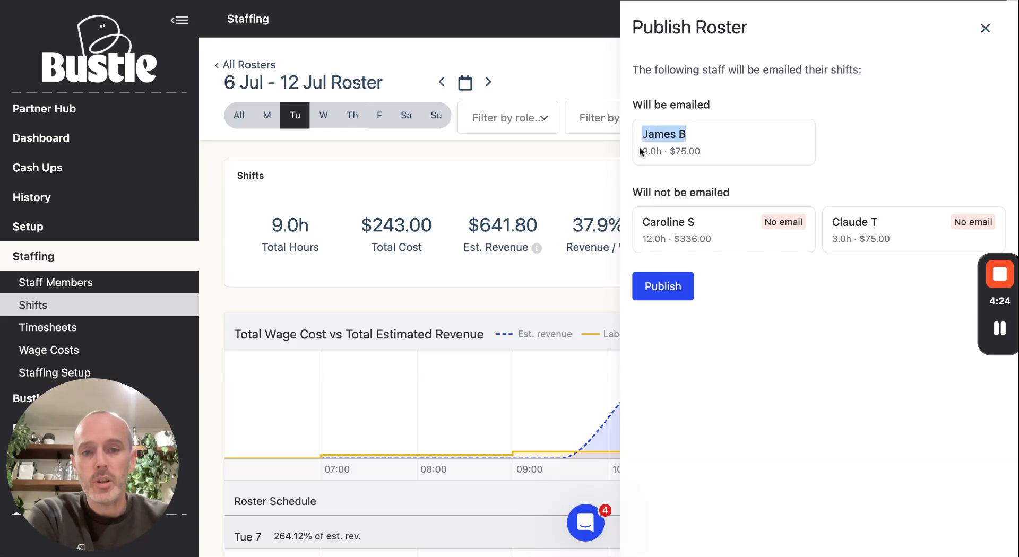
drag(667, 192, 733, 193)
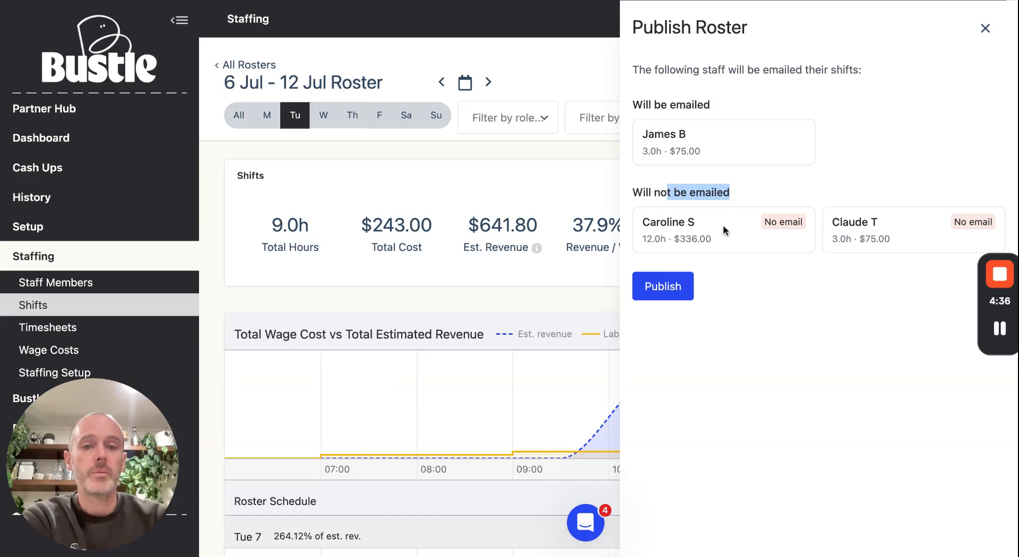
click(668, 286)
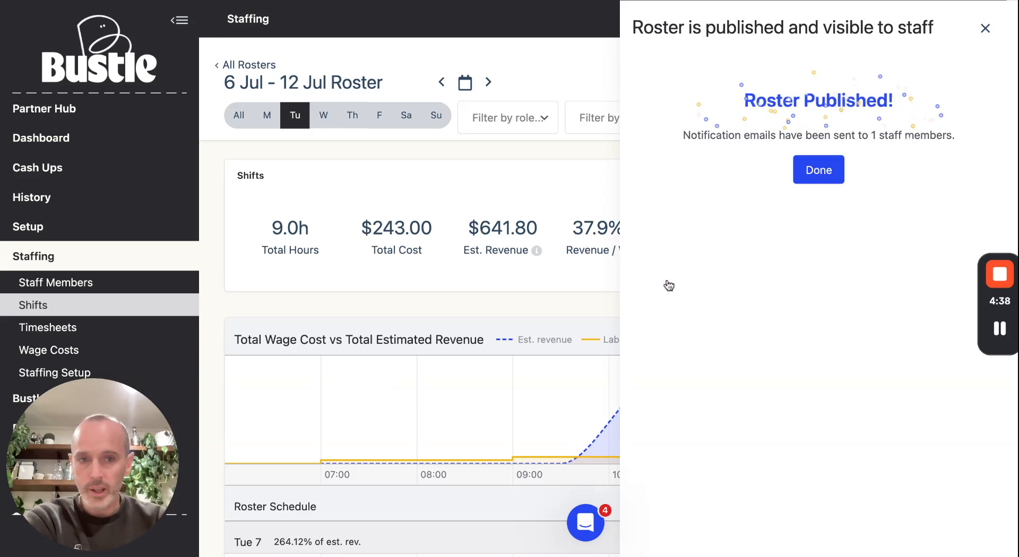
click(813, 178)
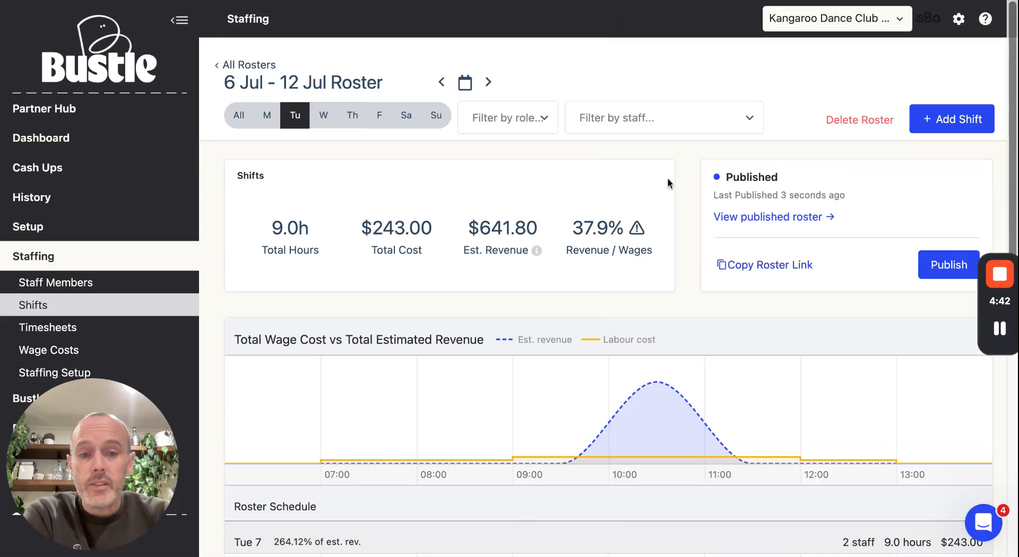
- View the published week roster for each staff member in turn and for all staff, and return to the roster editor
click(776, 221)
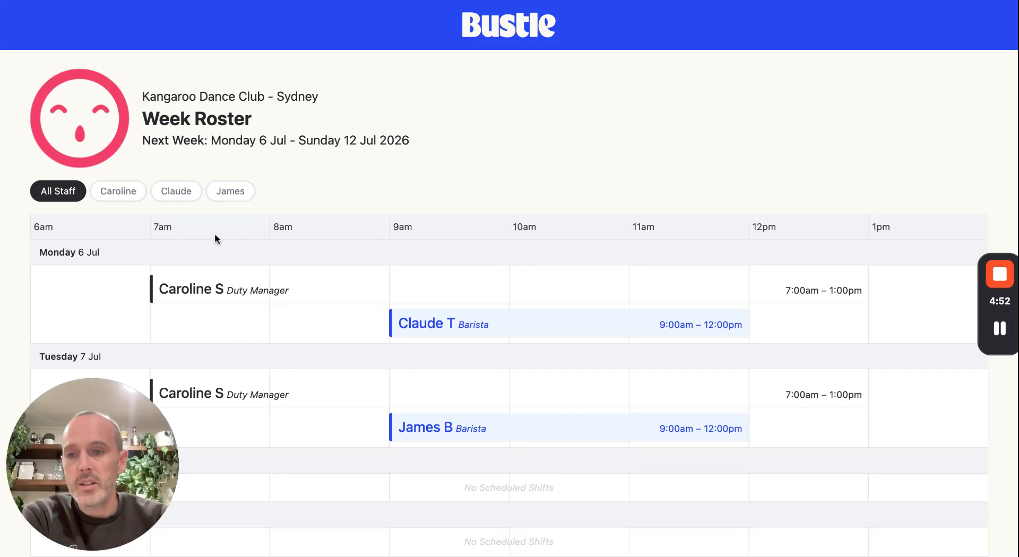
click(114, 199)
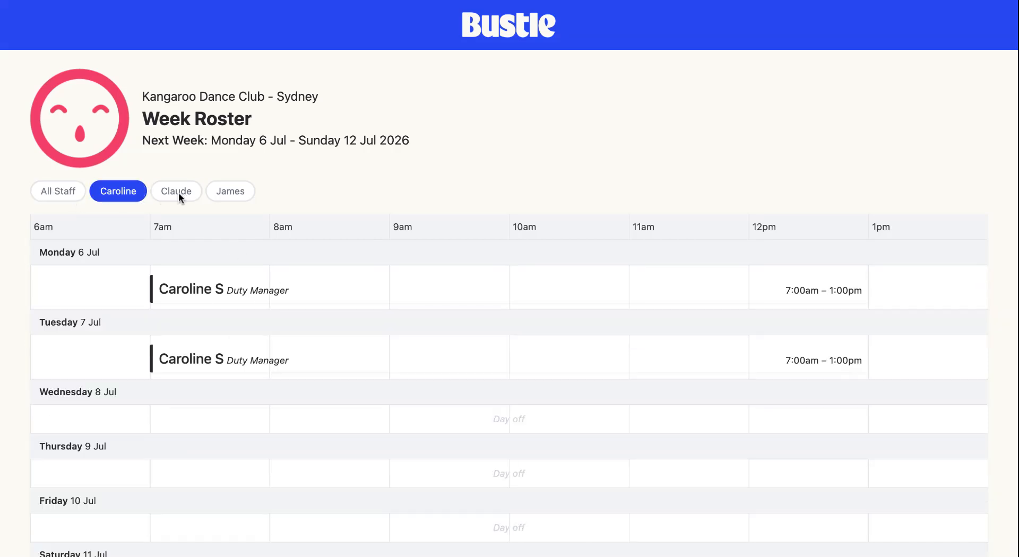
click(180, 193)
click(228, 197)
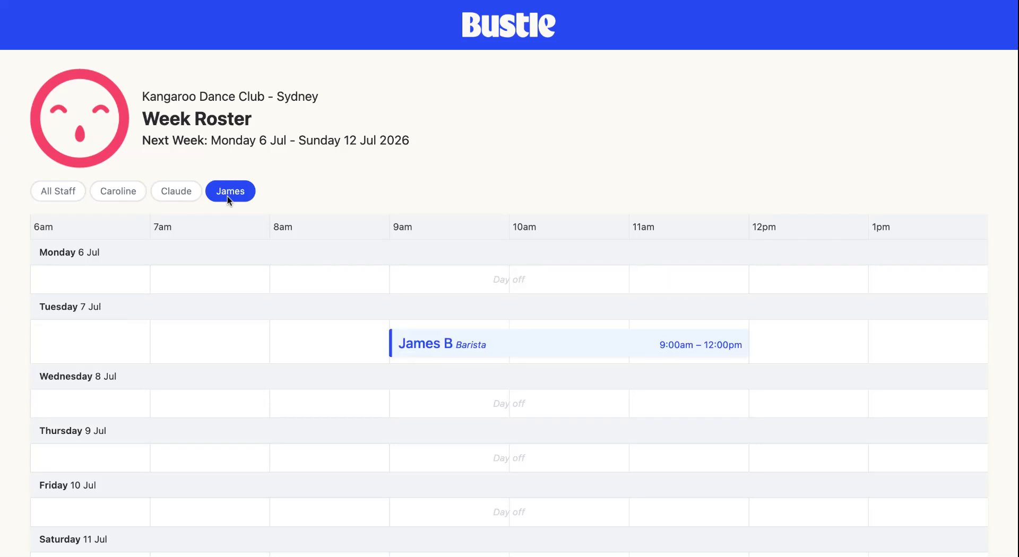
click(74, 198)
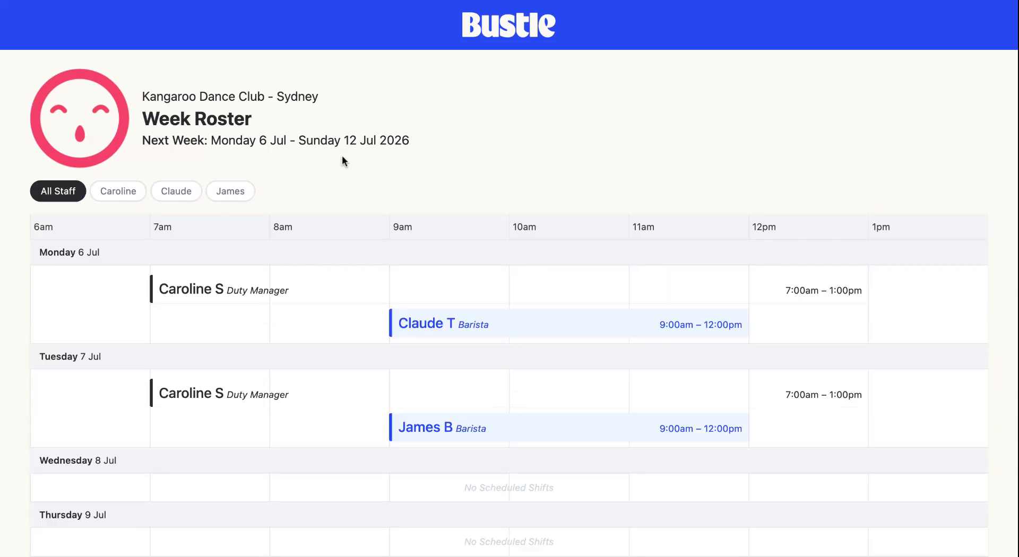
click(478, 1)
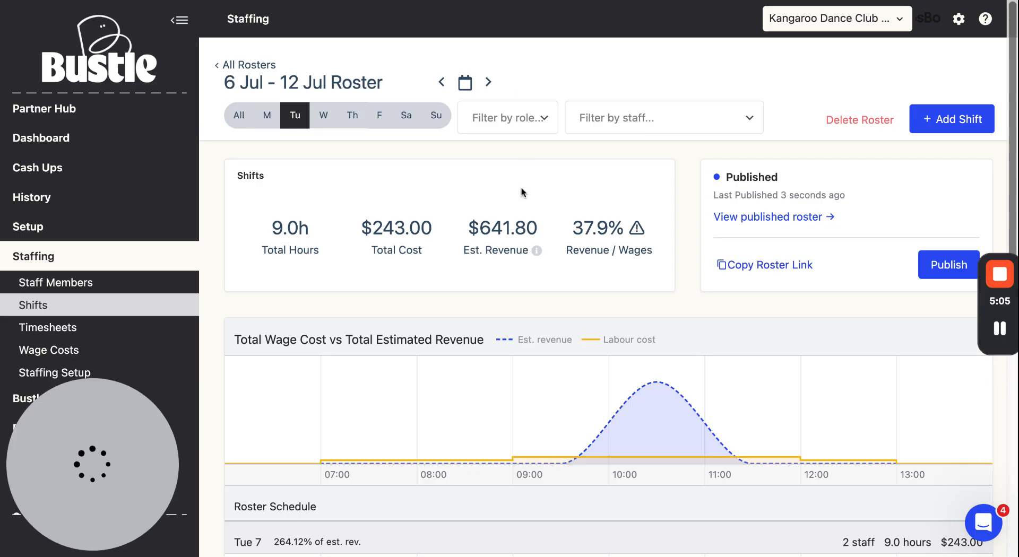
- Reassign Tuesday's 9am–12pm Barista shift to the third listed barista
scroll(521, 192, down, 5)
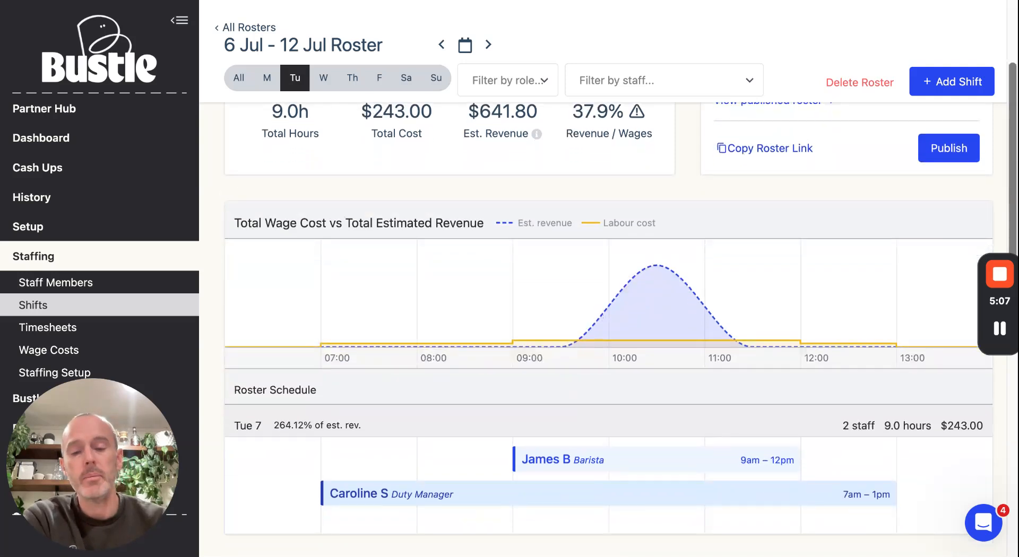
scroll(610, 255, down, 2)
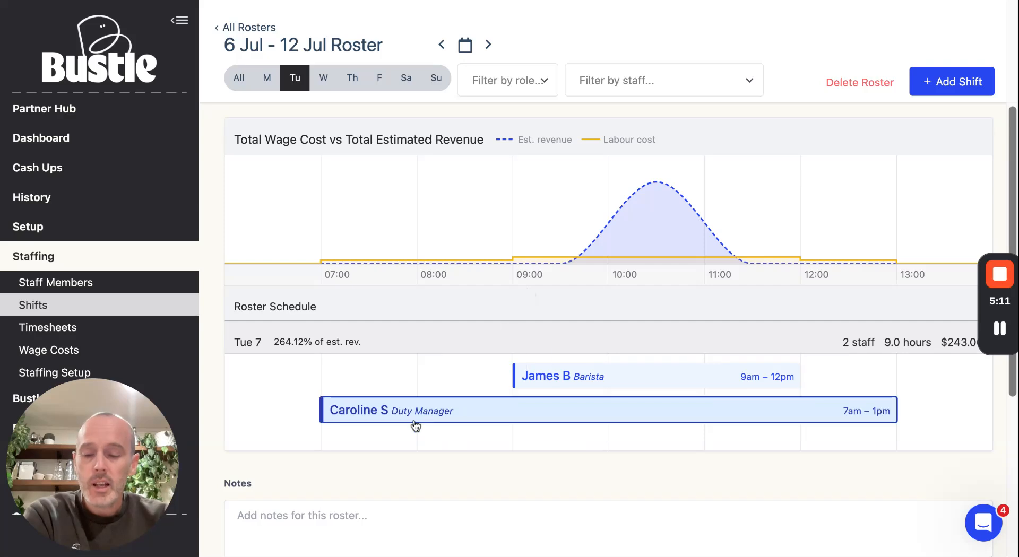
click(365, 416)
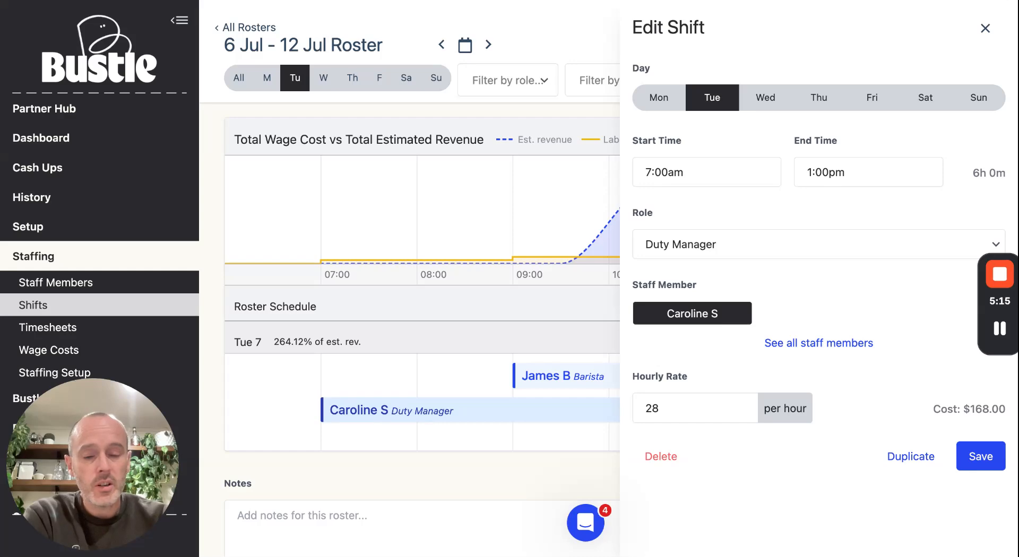
click(523, 373)
click(539, 376)
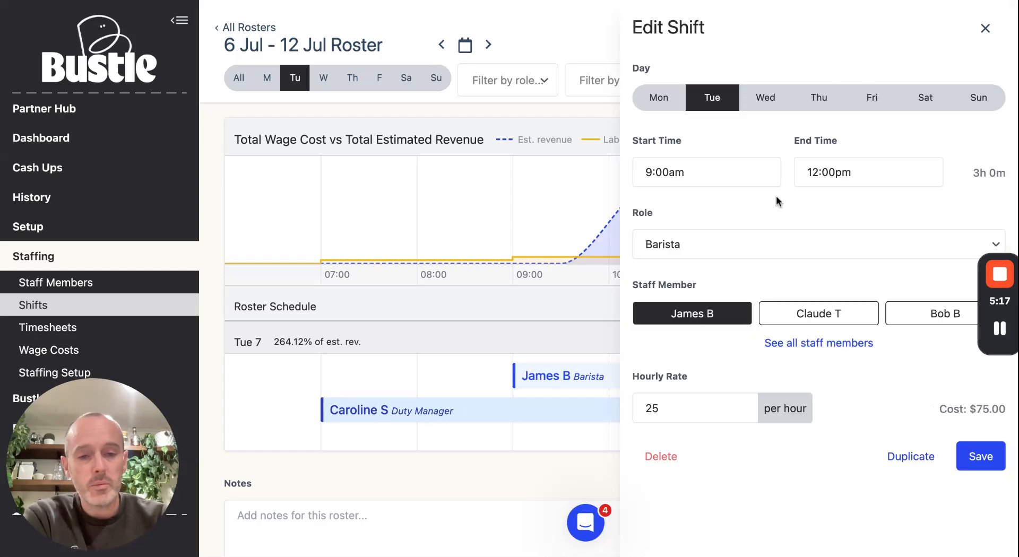
click(923, 319)
click(975, 459)
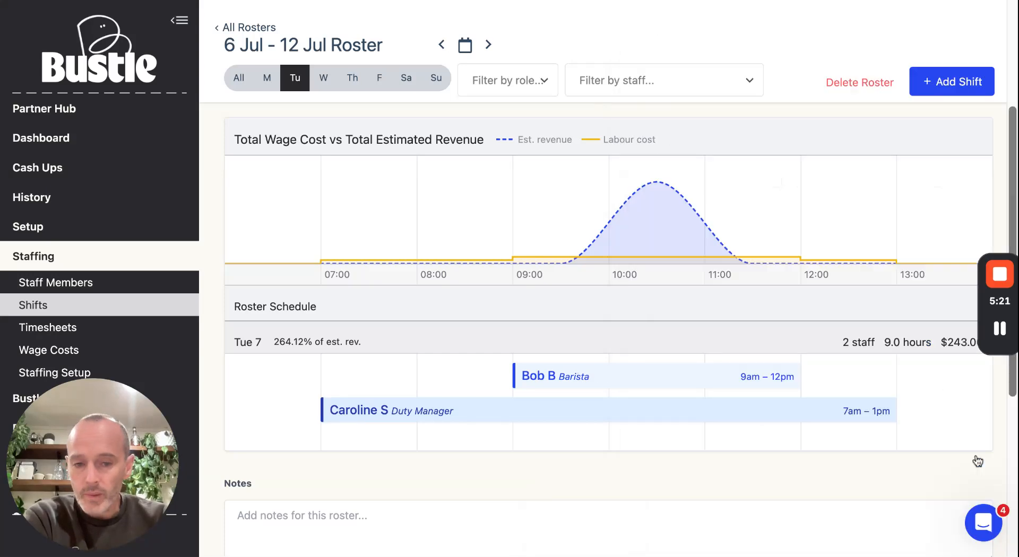
- Re-publish the 6–12 Jul roster with the changed Tuesday shift
scroll(870, 222, up, 4)
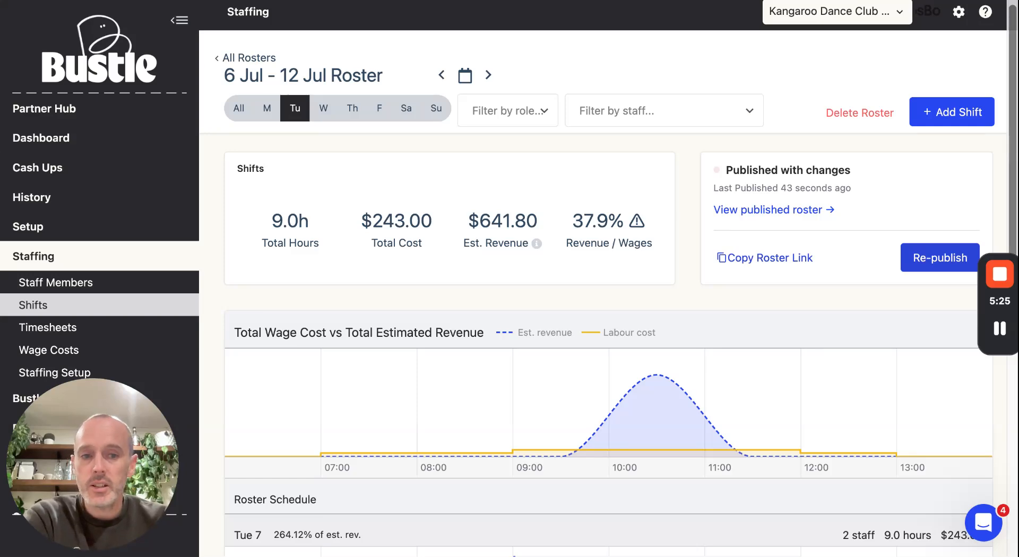
click(939, 258)
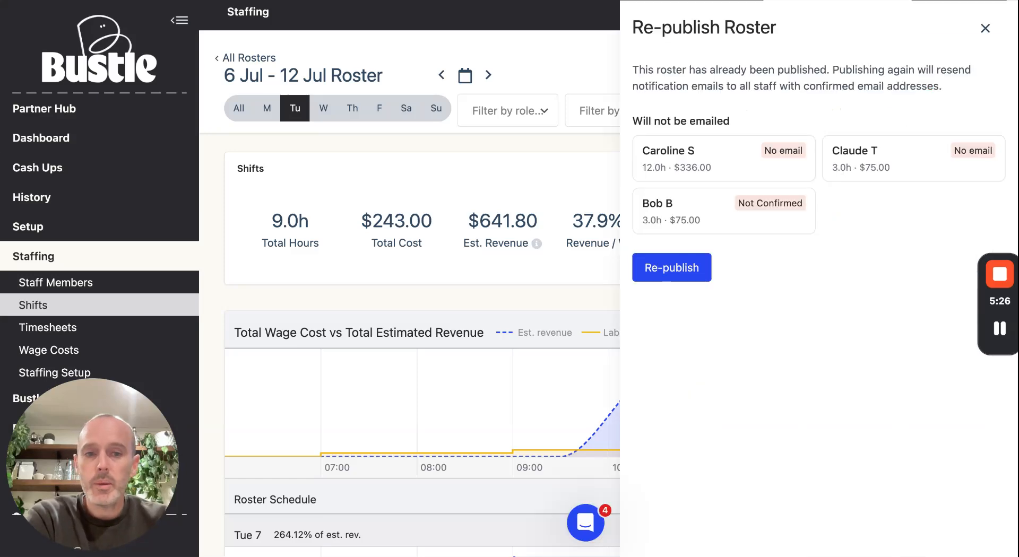
click(667, 277)
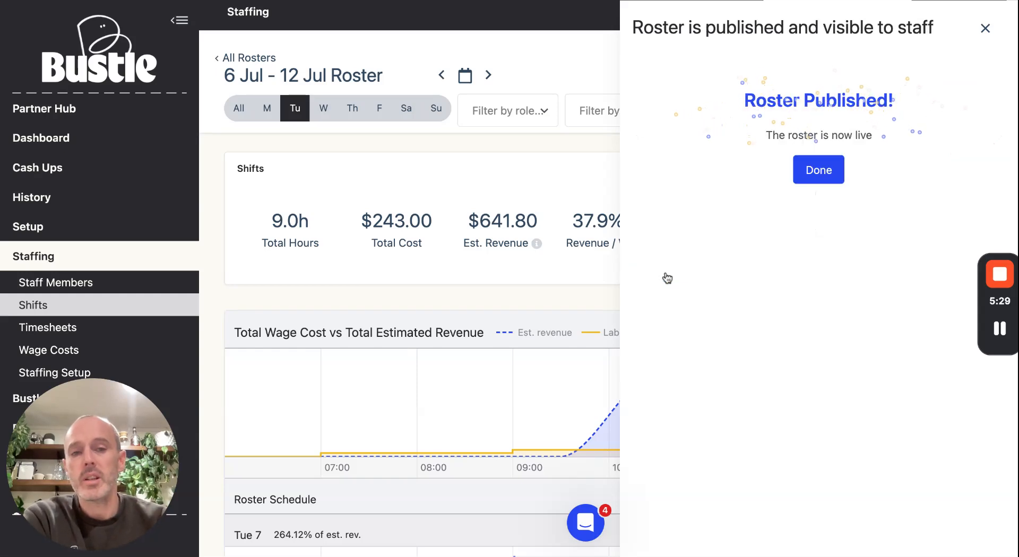
click(813, 177)
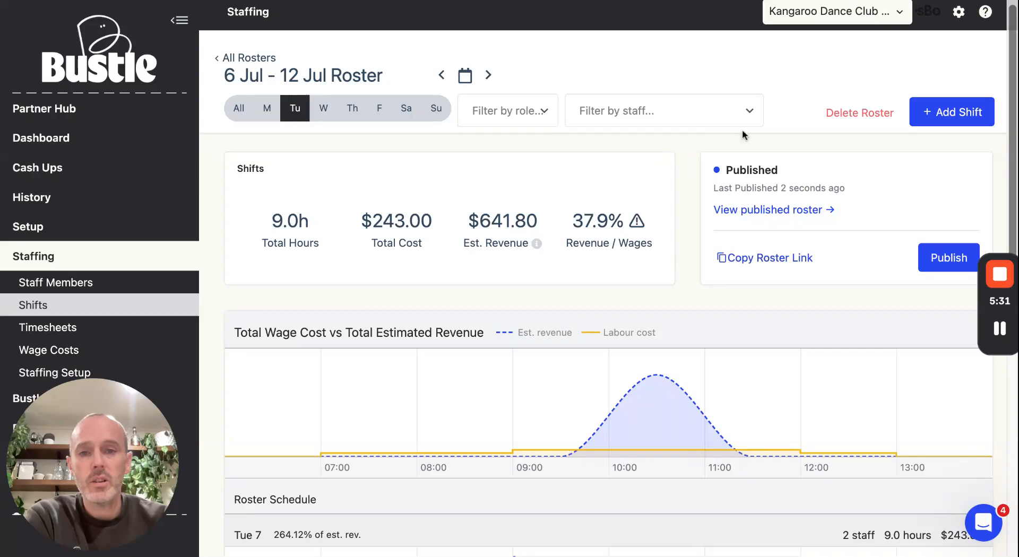
- Check Tuesday's reassigned Barista shift in an up-to-date view of the published week roster, and return to the roster editor
click(541, 1)
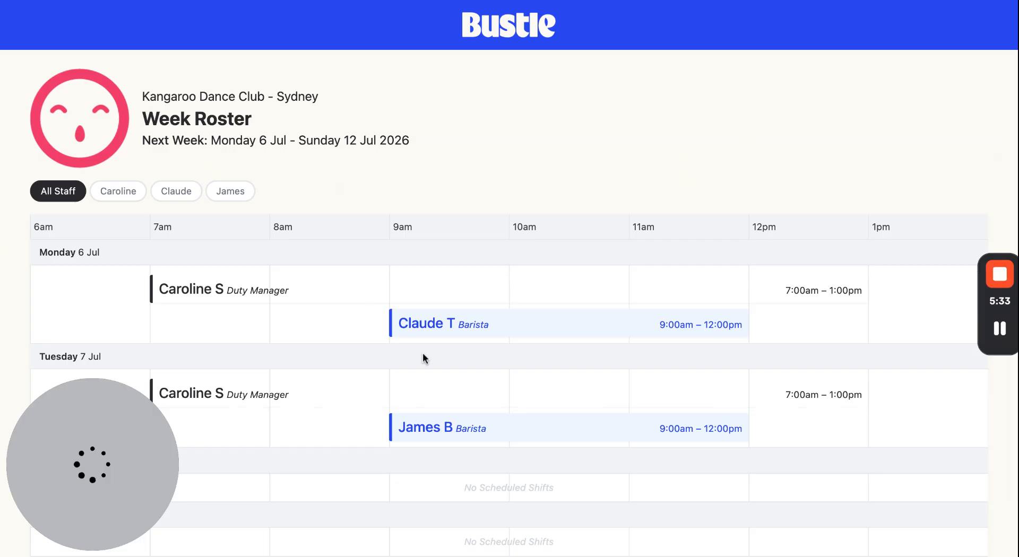
click(78, 2)
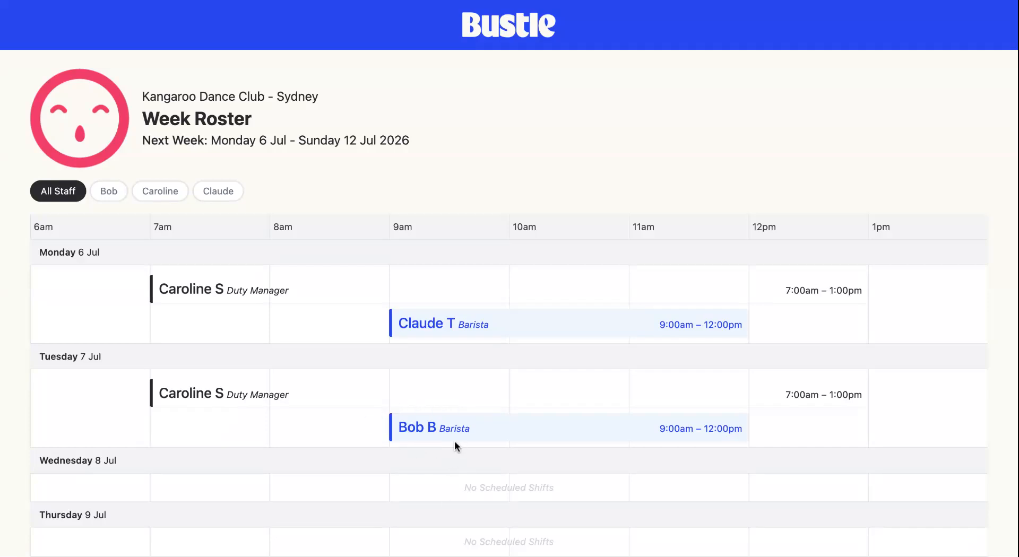
click(542, 3)
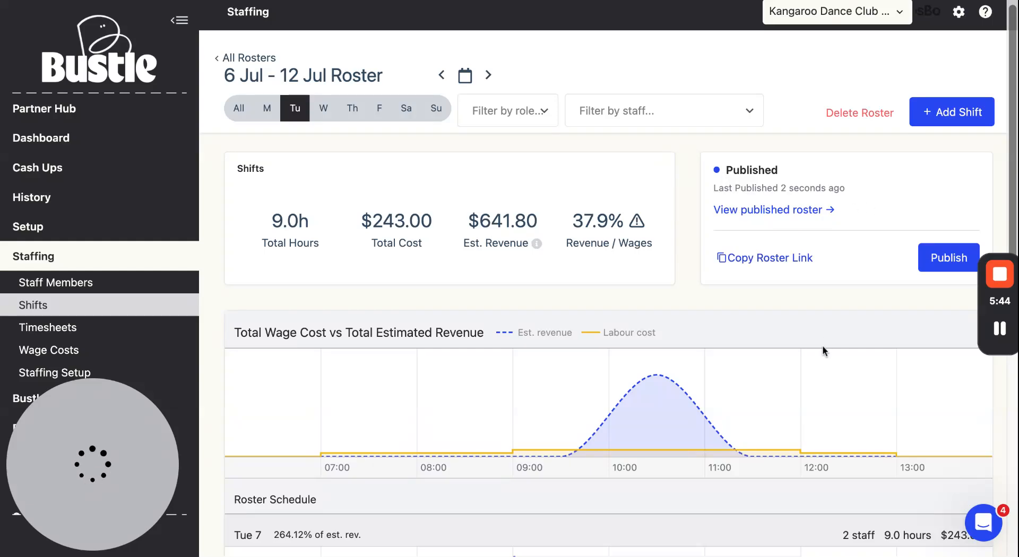
- Examine Tuesday's total wage cost, estimated revenue and revenue-to-wages percentage in the shifts summary
scroll(823, 350, down, 1)
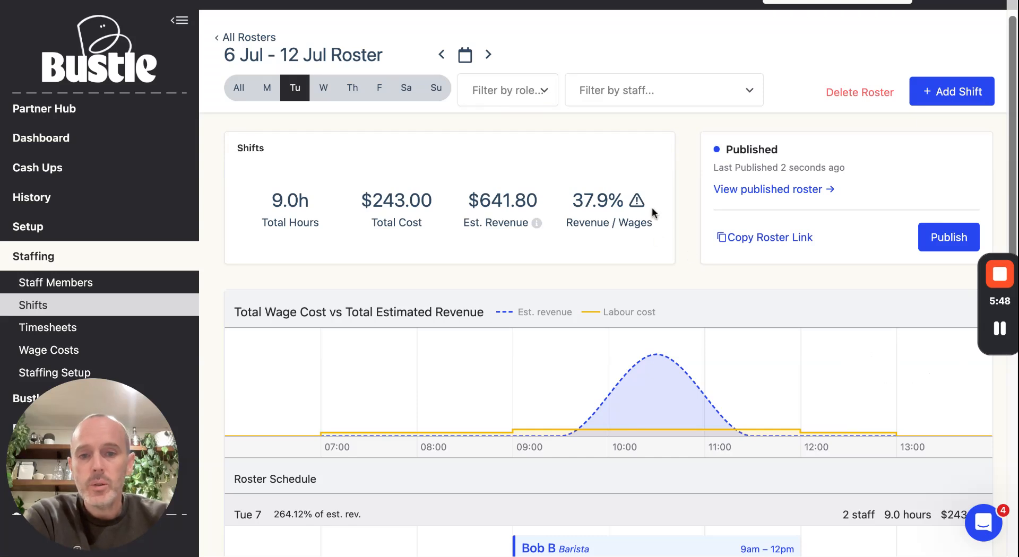
drag(652, 207, 360, 202)
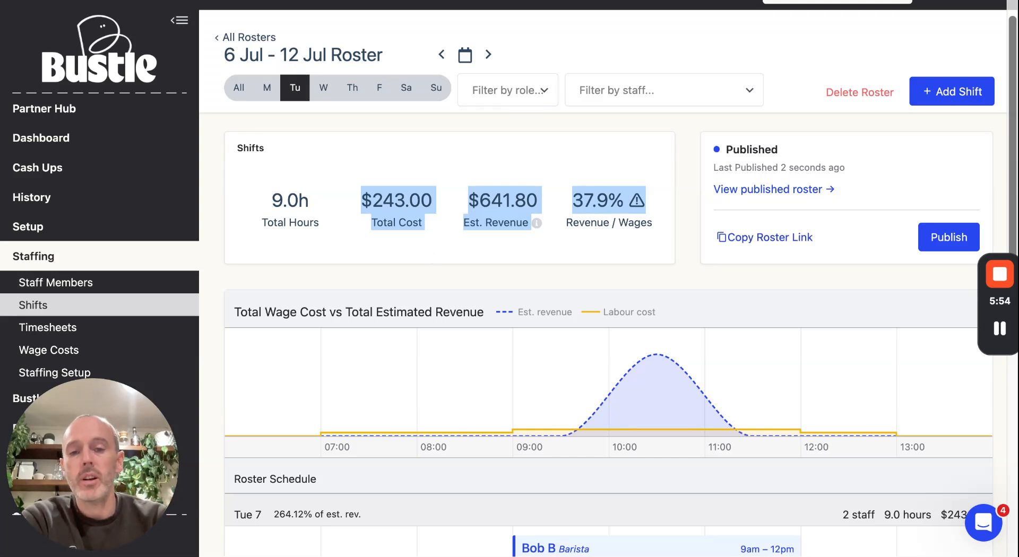
click(494, 247)
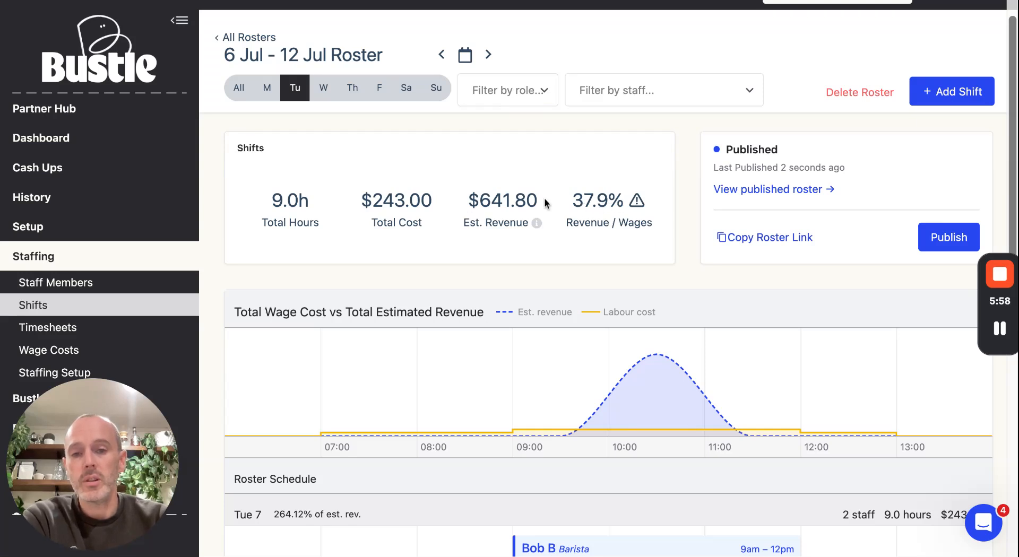
double_click(609, 203)
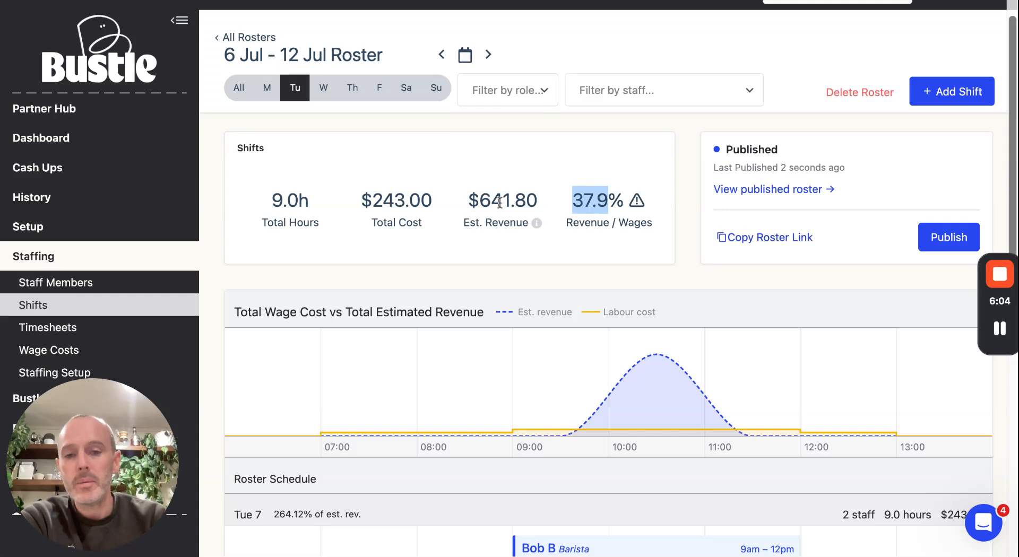
- Set the start time of Tuesday's Duty Manager shift to 7:30am, save it and review the recalculated wage figures
scroll(499, 203, down, 3)
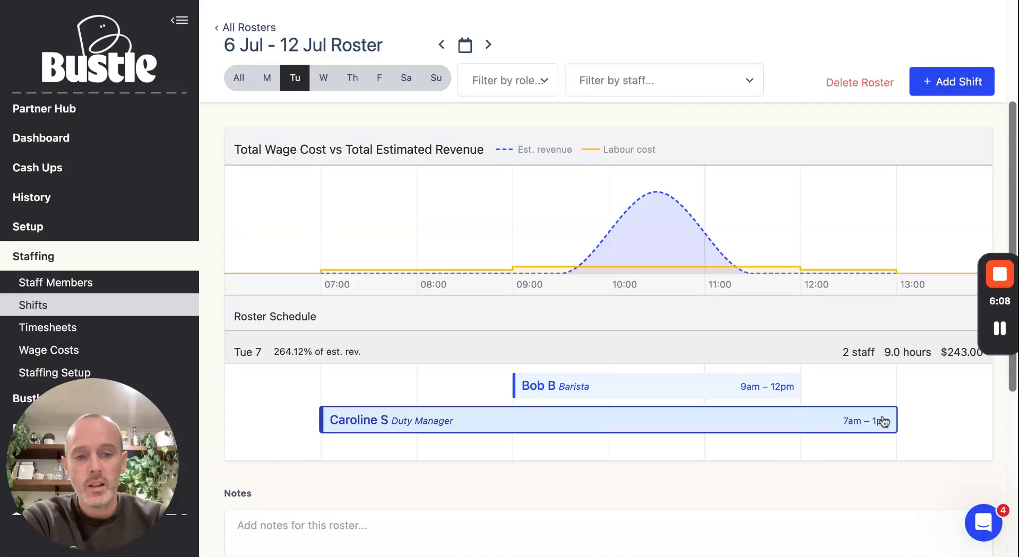
click(354, 417)
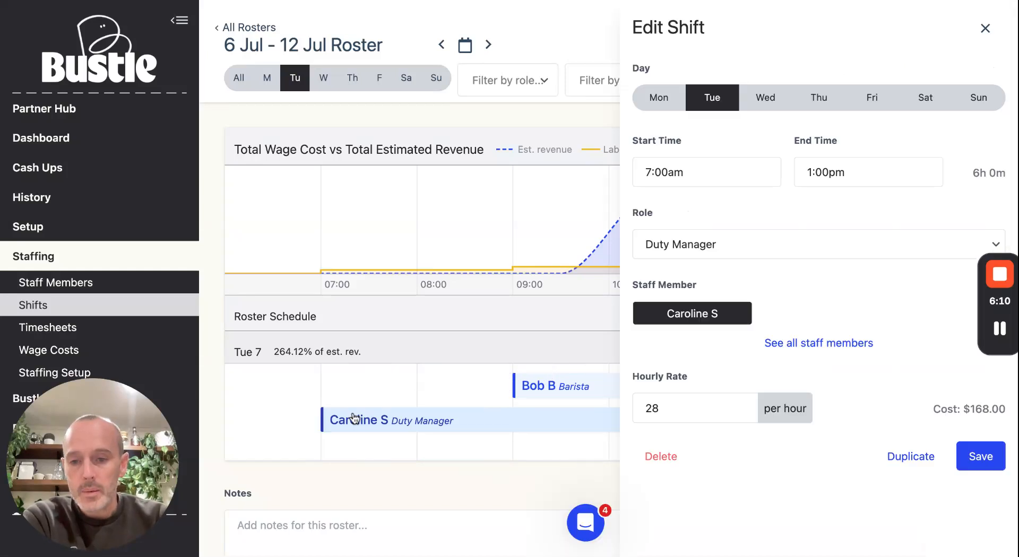
click(654, 171)
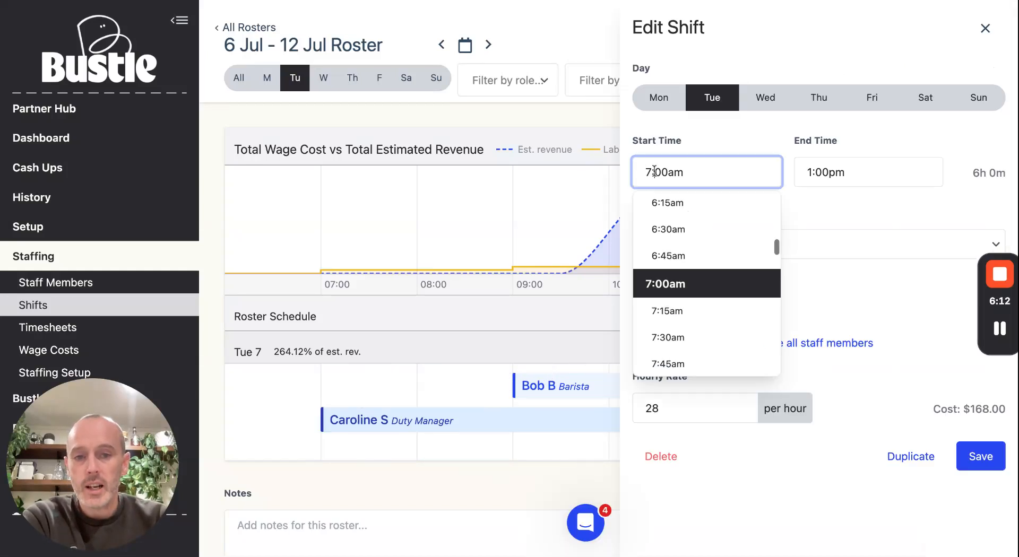
click(692, 335)
click(974, 457)
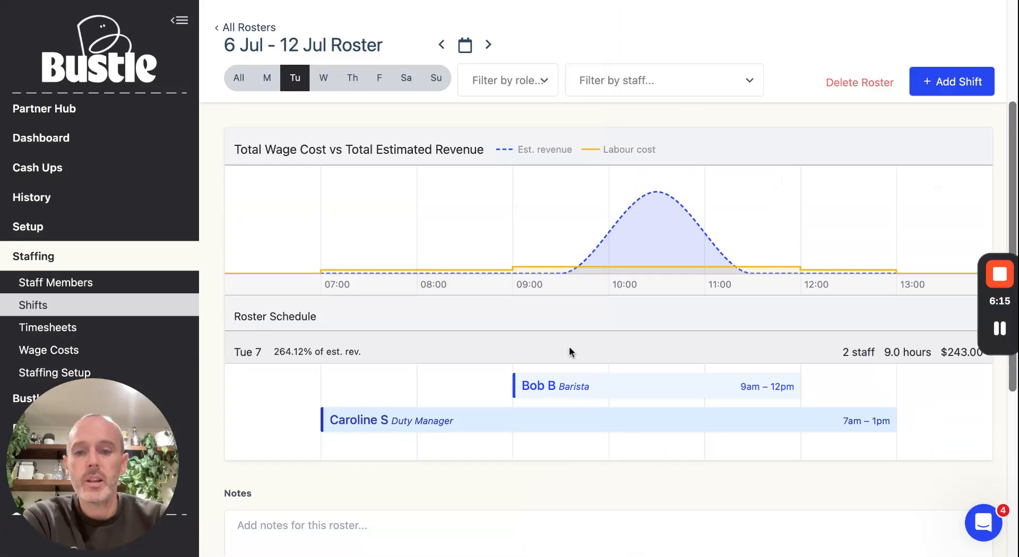
scroll(486, 270, up, 3)
scroll(543, 244, down, 6)
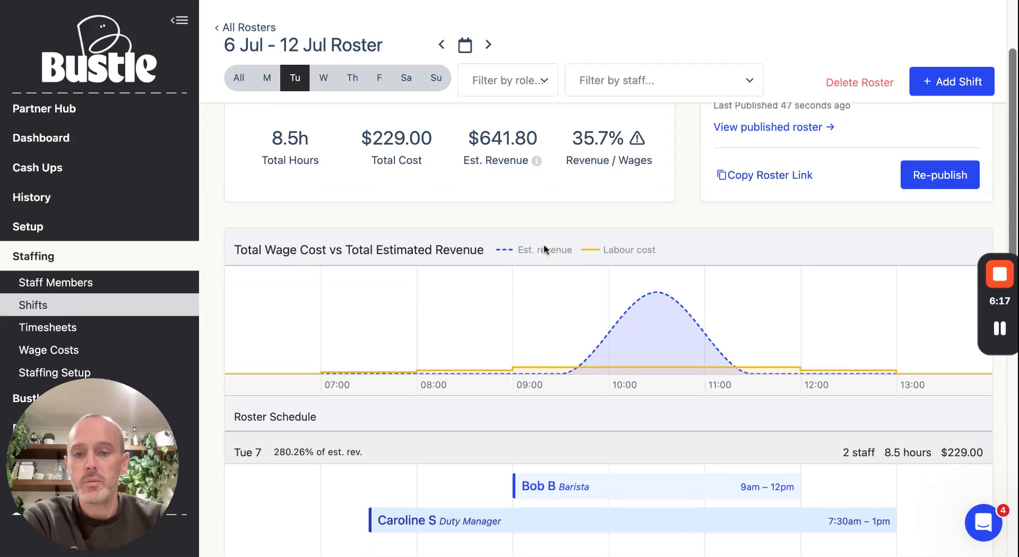
scroll(468, 388, up, 2)
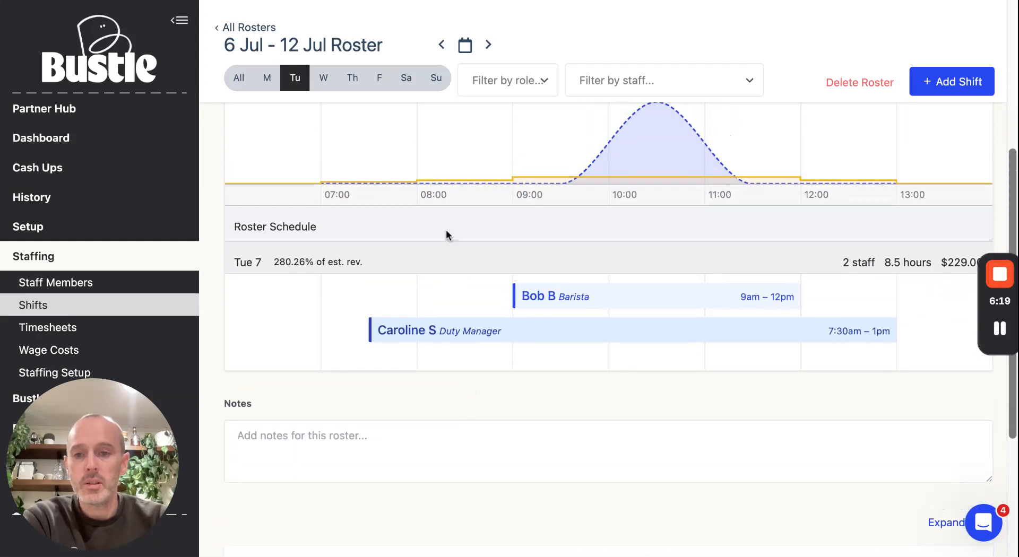
- Set the start time of Monday's Duty Manager shift to 7:30am and save it
click(267, 78)
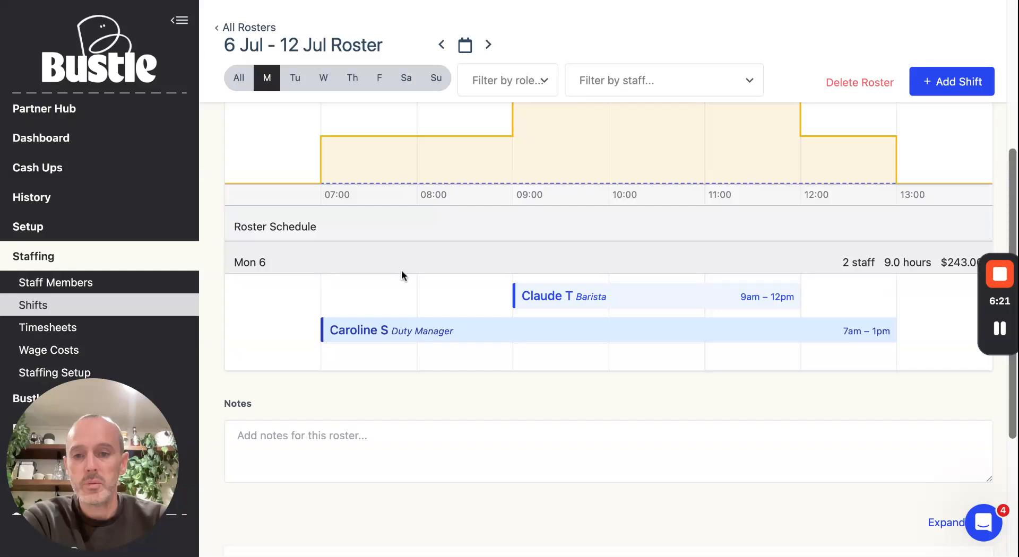
click(374, 333)
click(698, 171)
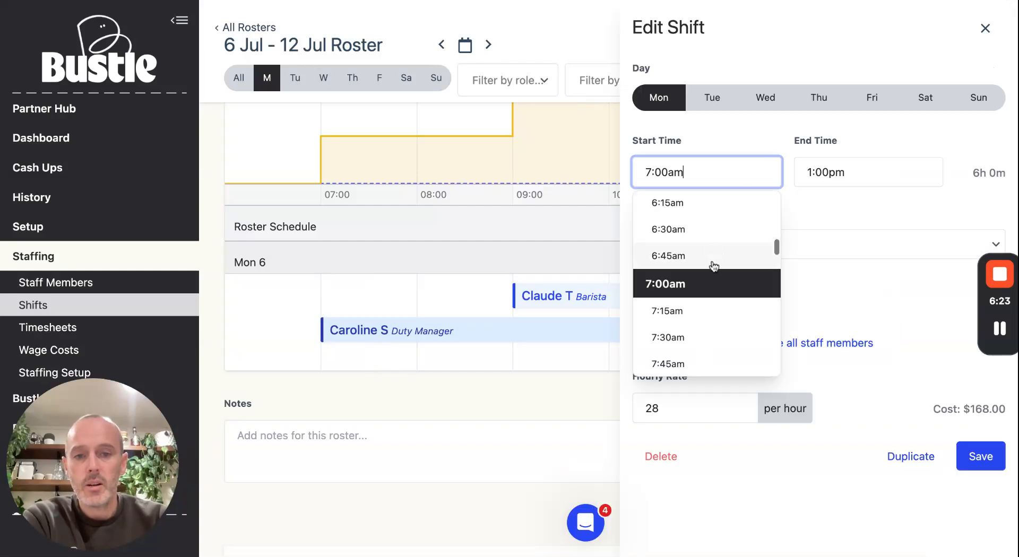
click(695, 339)
click(981, 457)
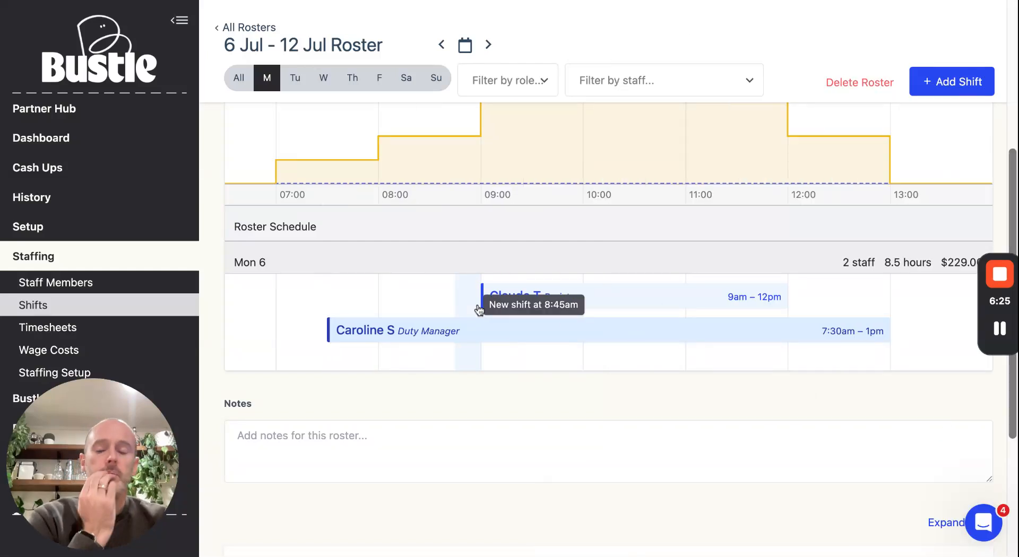
- Compare wage cost with estimated revenue for the whole week, and for Monday and Tuesday separately
scroll(439, 273, up, 3)
click(238, 77)
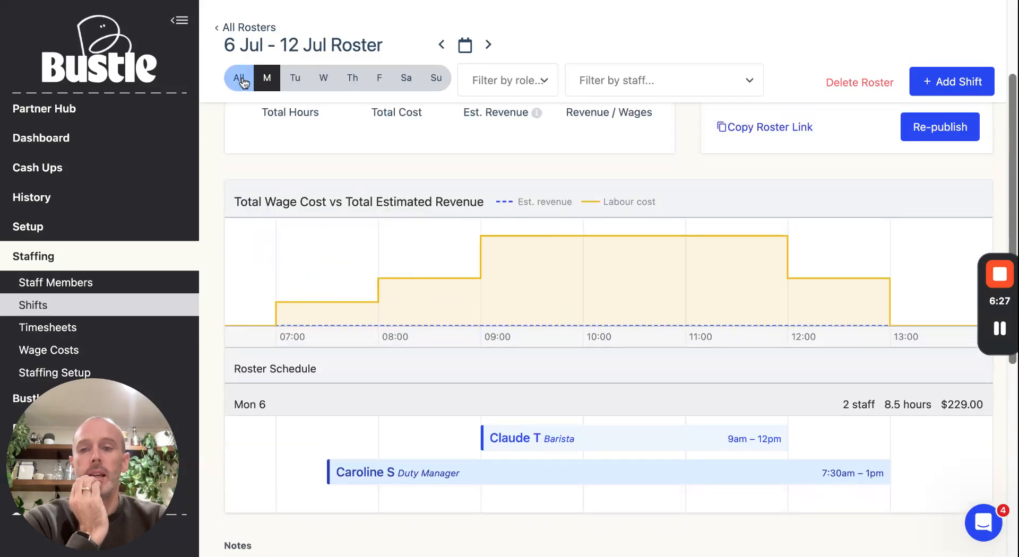
scroll(392, 338, down, 6)
scroll(392, 339, up, 8)
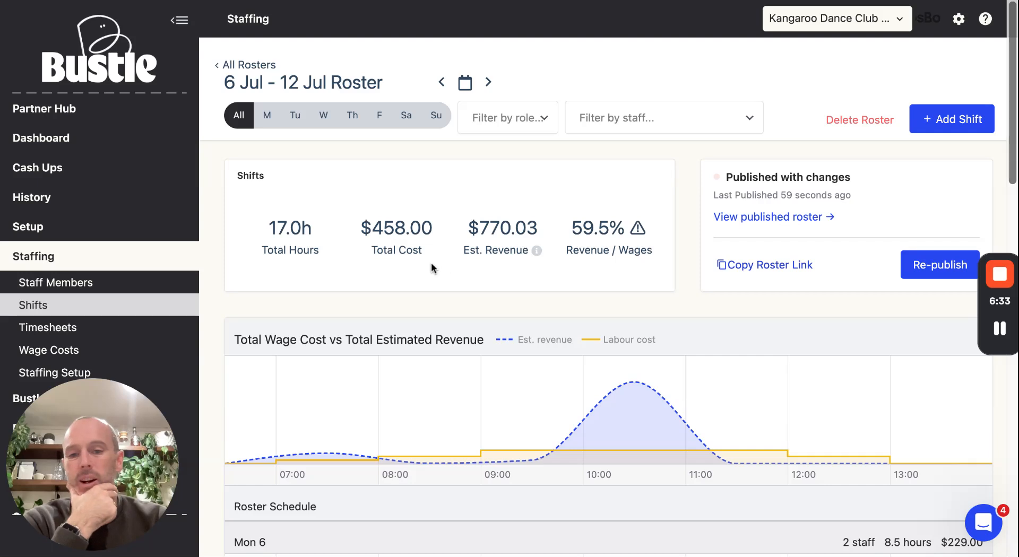
click(267, 115)
click(292, 118)
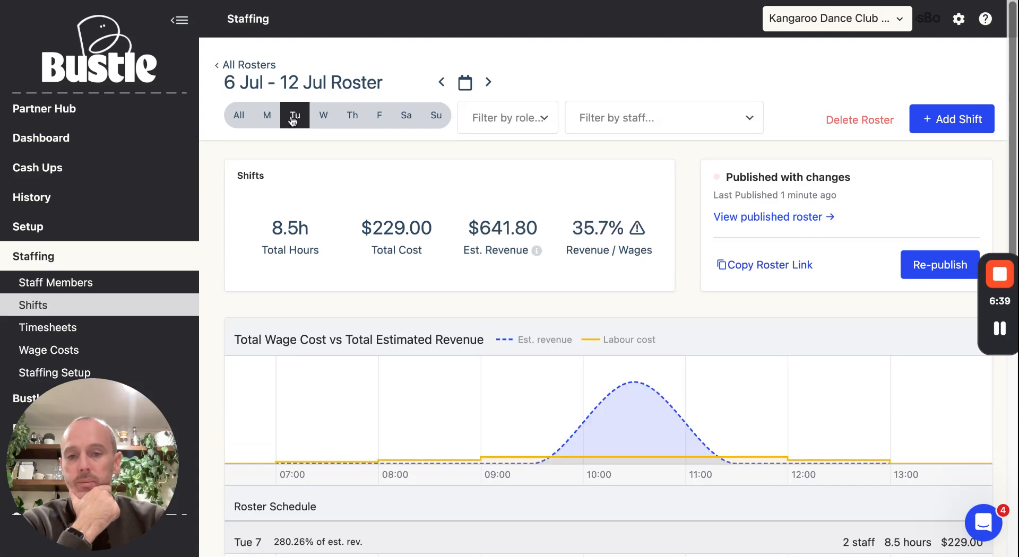
double_click(579, 226)
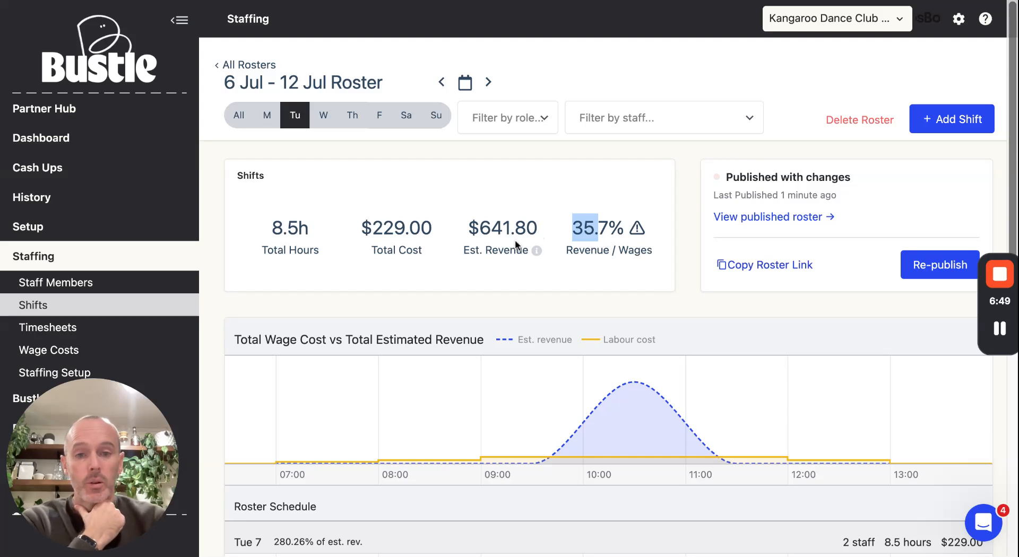
scroll(614, 417, down, 3)
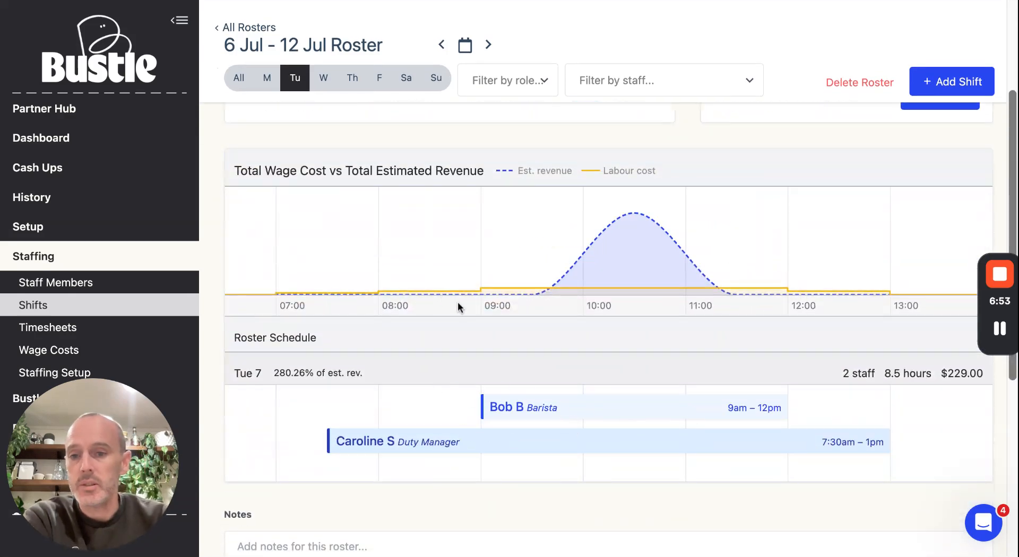
scroll(457, 302, up, 3)
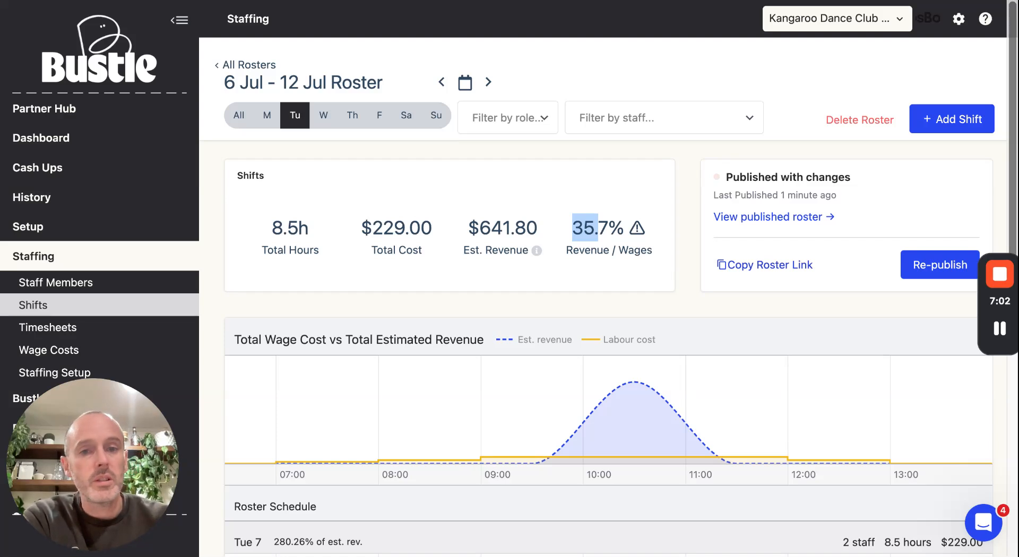
- Create the 13–19 Jul roster by copying last week's 6–12 Jul roster
mouse_move(475, 419)
scroll(644, 322, down, 1)
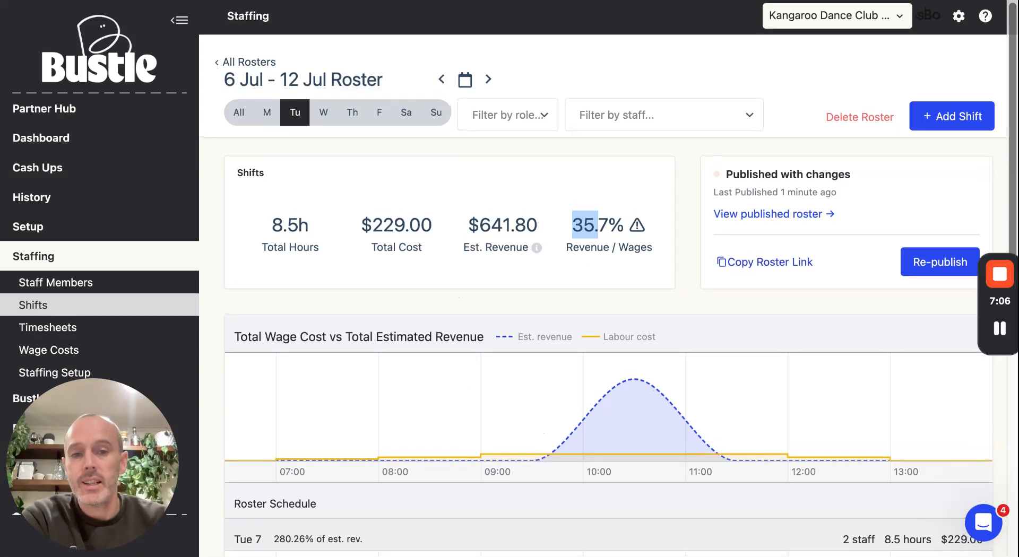
click(488, 81)
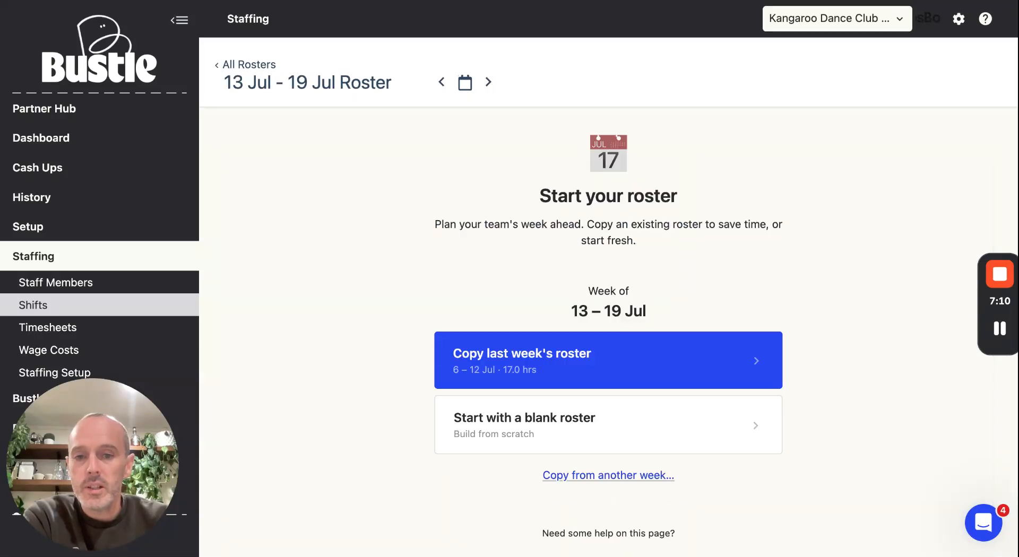
scroll(551, 205, down, 1)
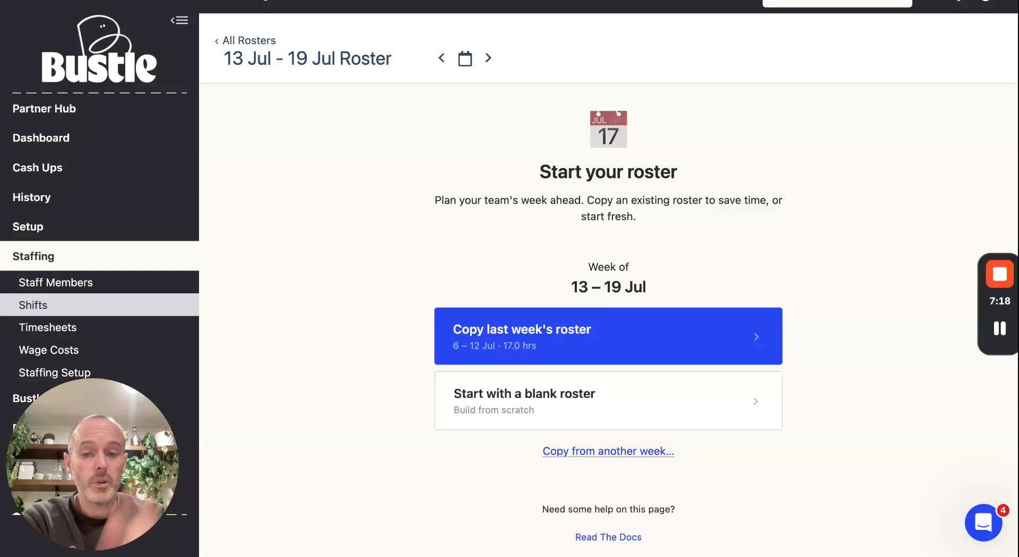
click(587, 334)
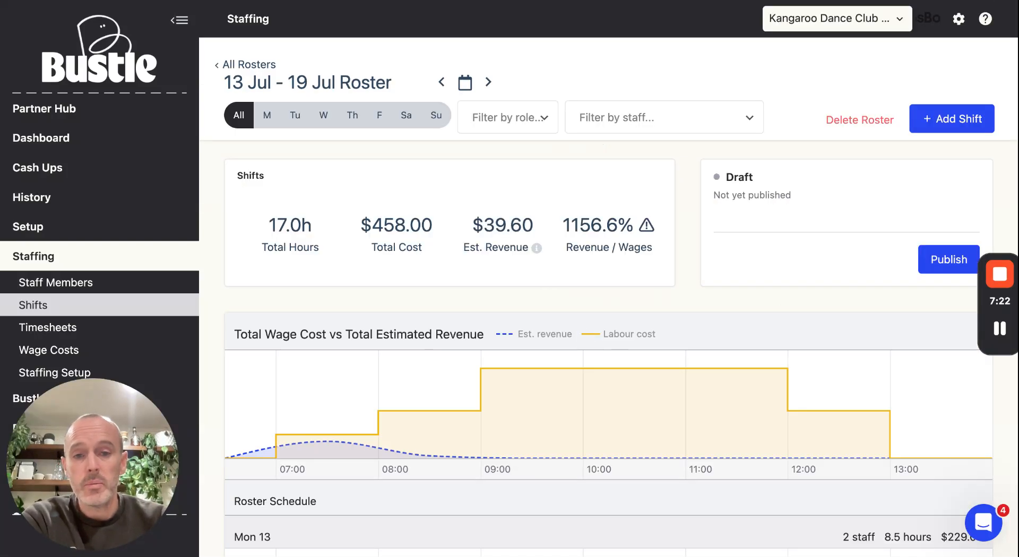
- Publish the 13–19 Jul roster and close the publishing confirmation
click(936, 268)
click(651, 252)
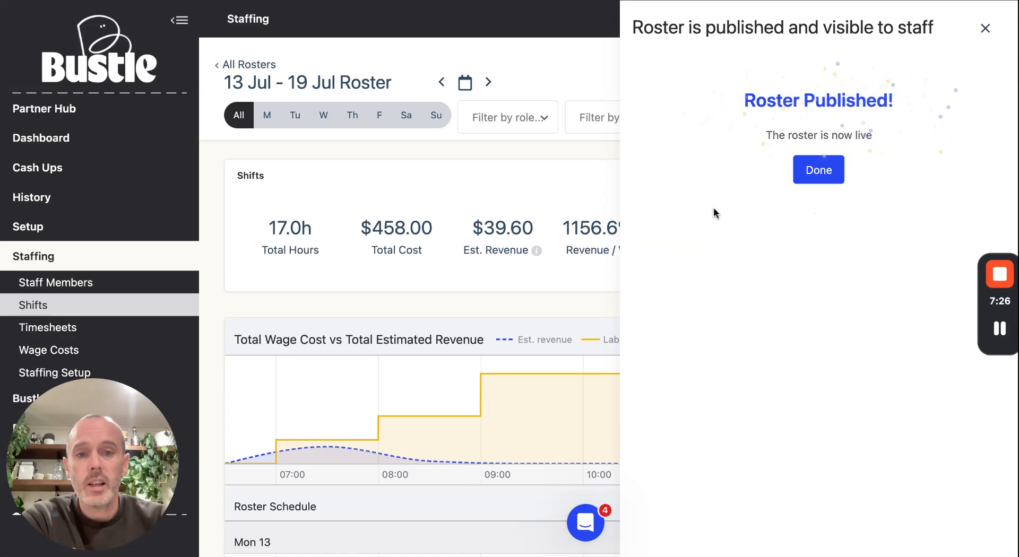
click(826, 172)
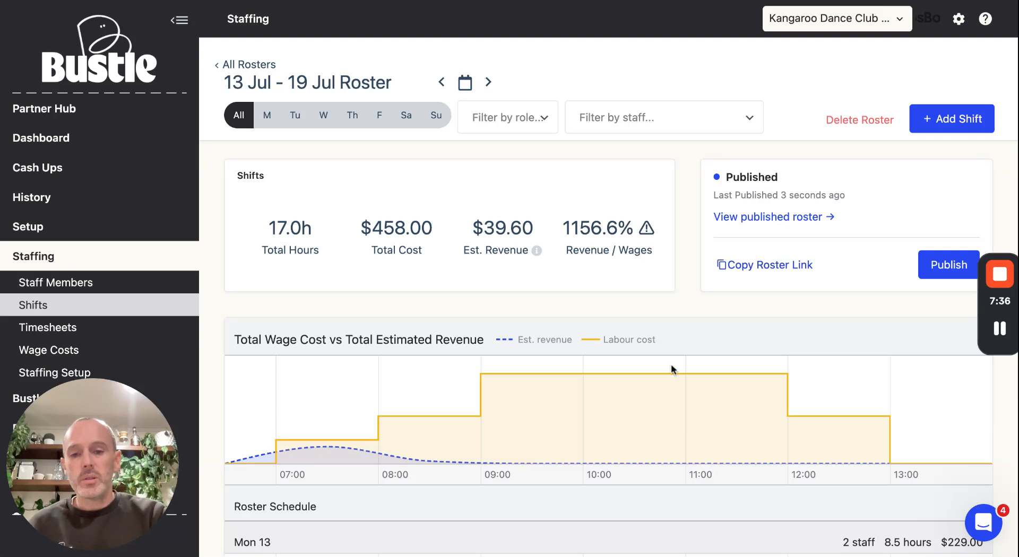
- Review the copied shifts of the 13–19 Jul roster and its hourly labour cost against estimated revenue
scroll(655, 375, down, 2)
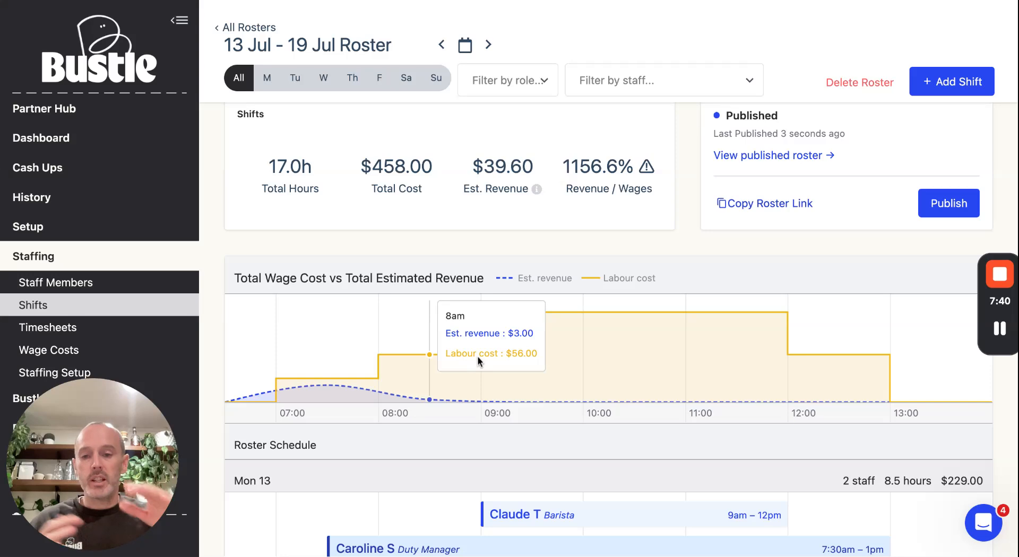
scroll(476, 356, up, 1)
scroll(619, 346, down, 10)
scroll(618, 346, up, 6)
scroll(610, 215, up, 1)
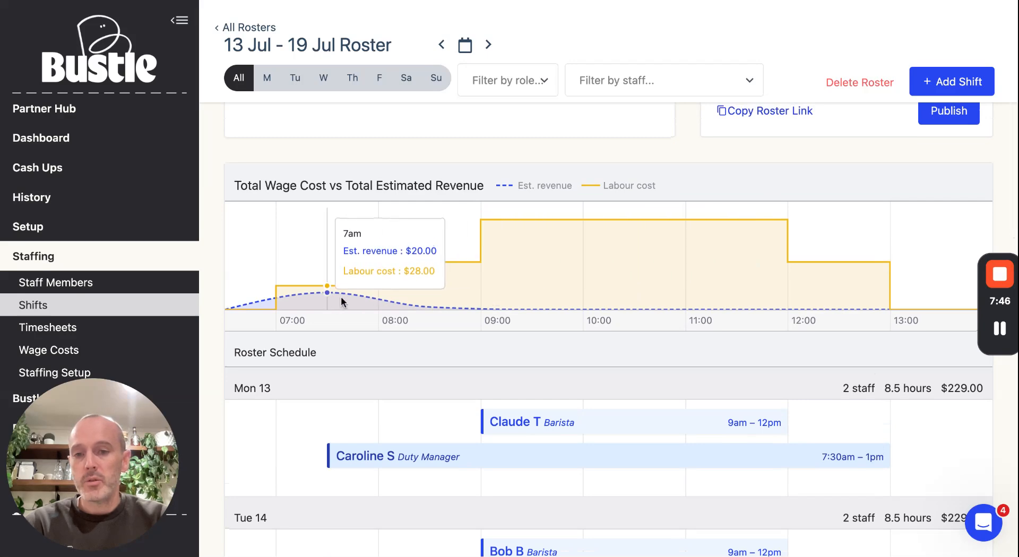
scroll(340, 296, up, 4)
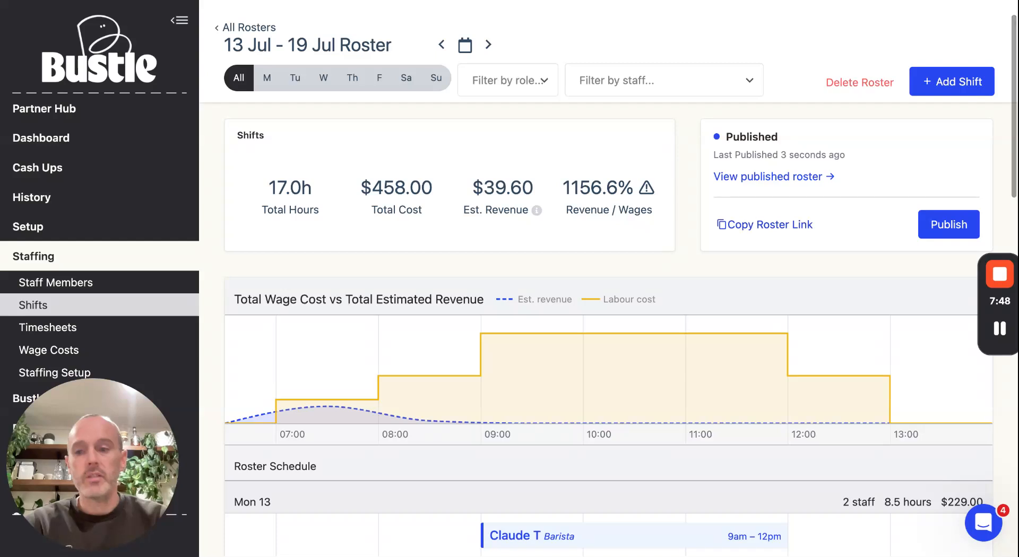